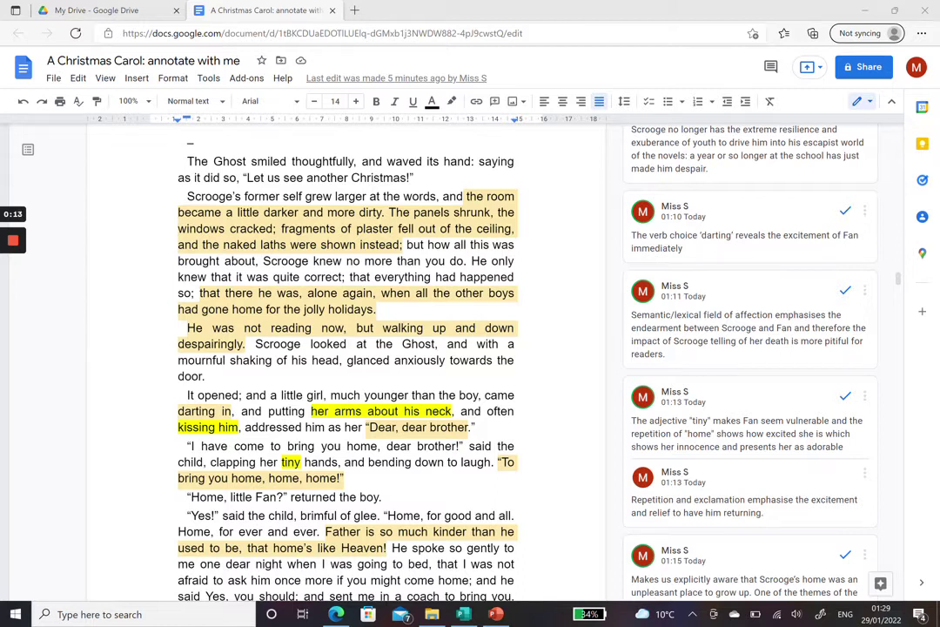
Bring the Publisher revision booklet forward, then return to the annotated Google Doc
click(466, 615)
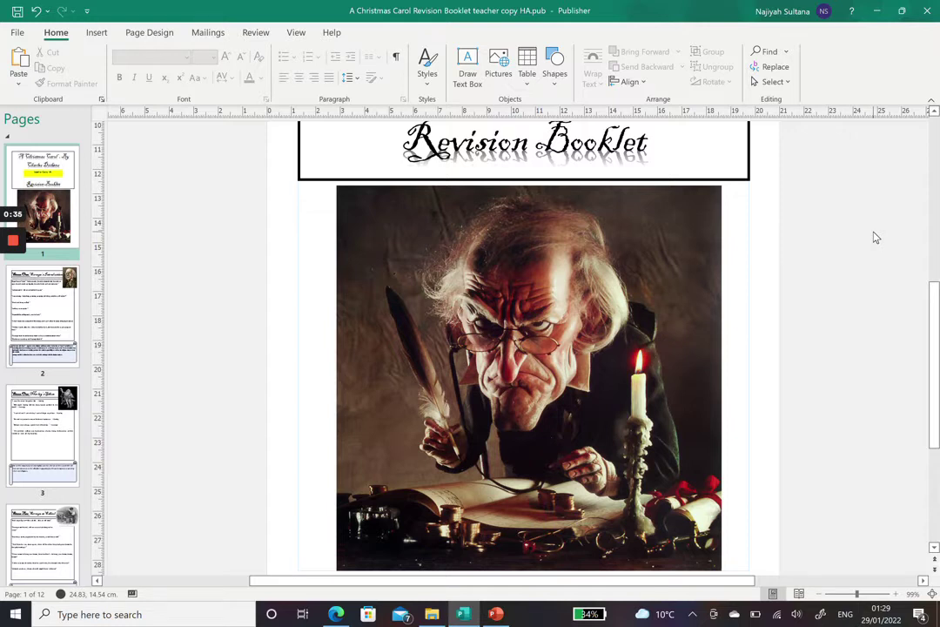
click(336, 614)
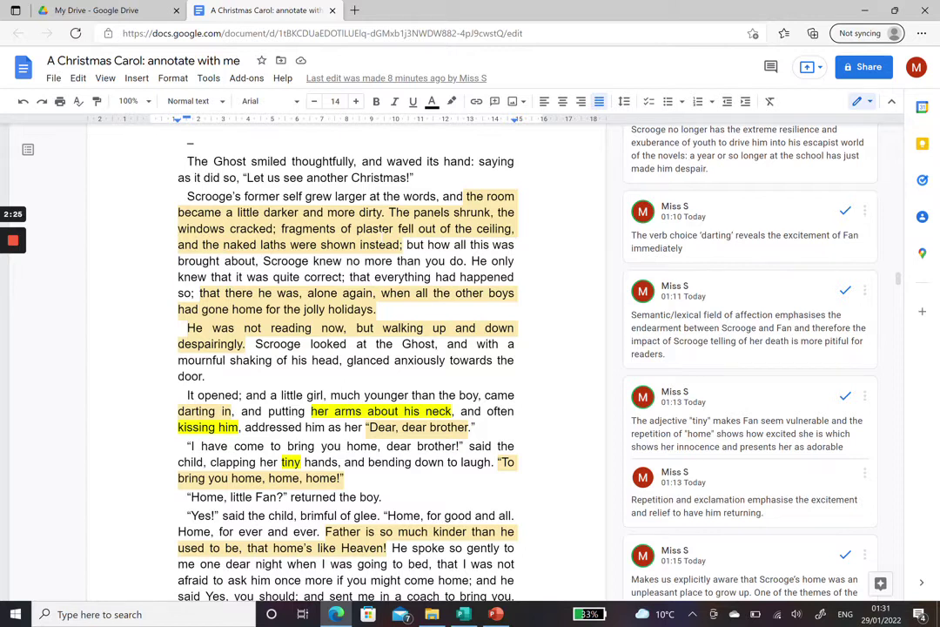
Open the school-neglect comment on the 'the room became a little darker' passage
click(381, 235)
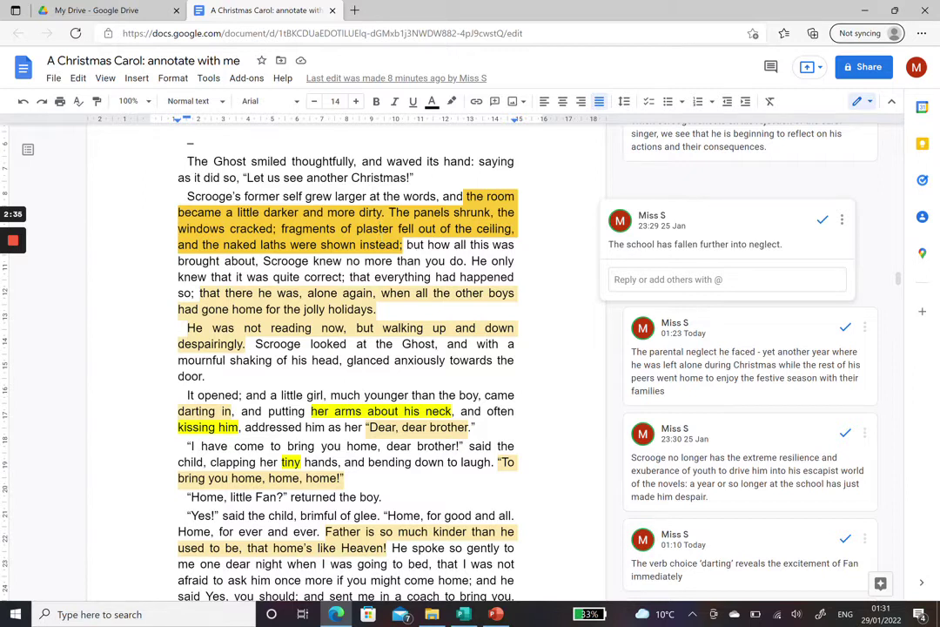
Dismiss the school-neglect comment and read the parental-neglect comment on 'alone again'
click(406, 244)
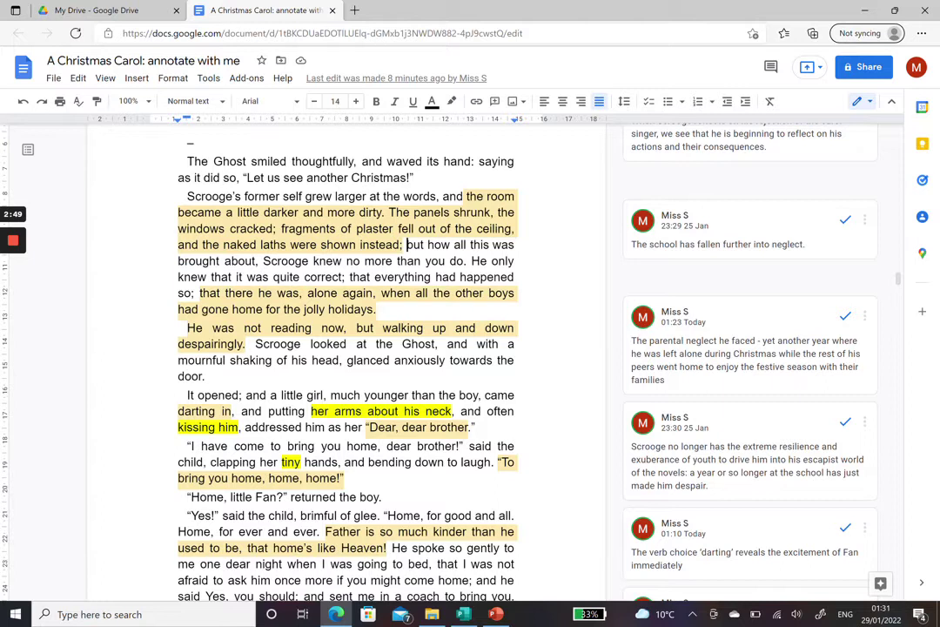
click(332, 307)
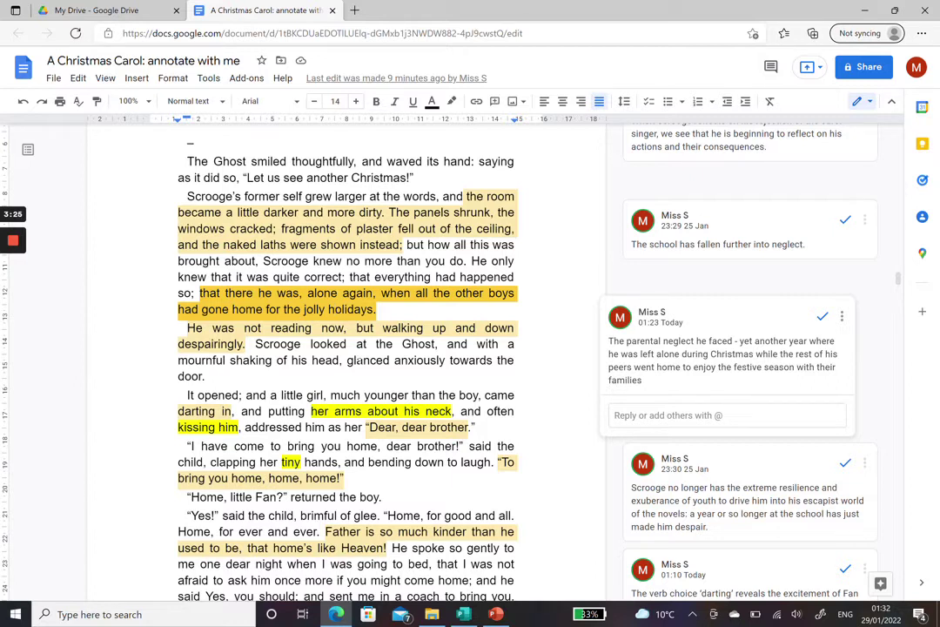
click(359, 360)
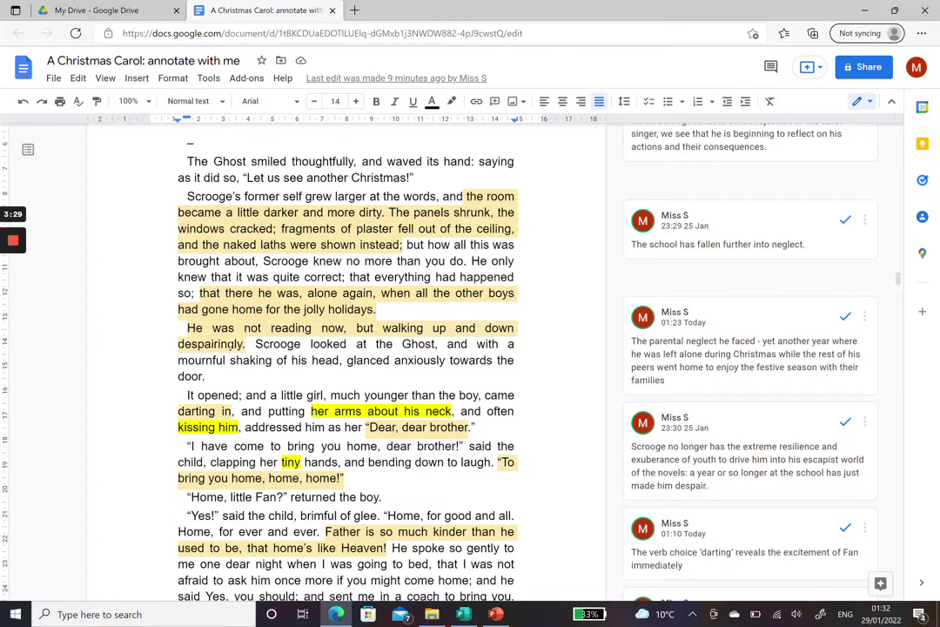
Read the comment on 'He was not reading now' about Scrooge losing resilience, then close it
click(233, 344)
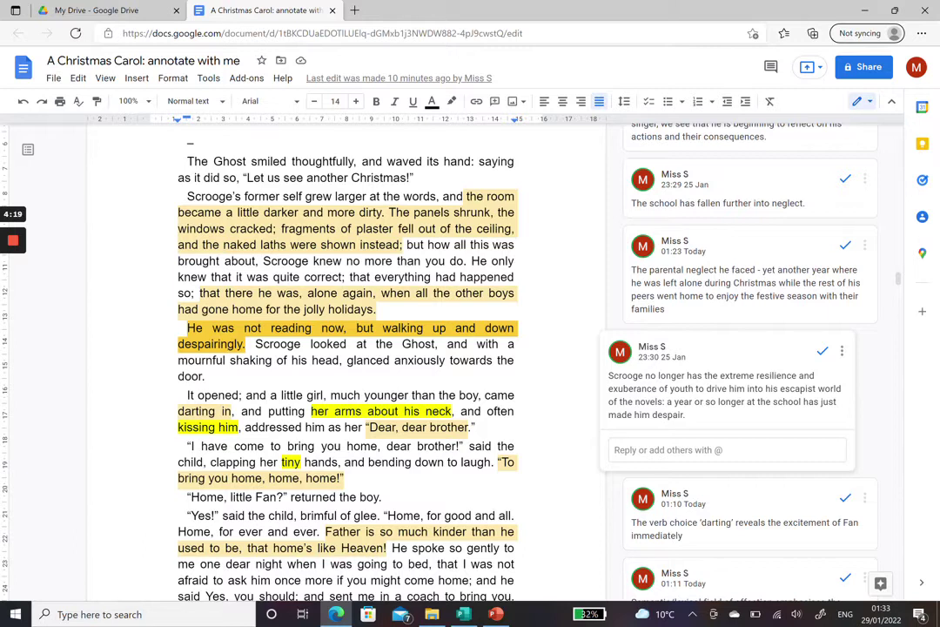
click(207, 376)
Review the comments on 'darting in', 'Dear, dear brother' and 'To bring you home, home, home!'
scroll(348, 348, down, 3)
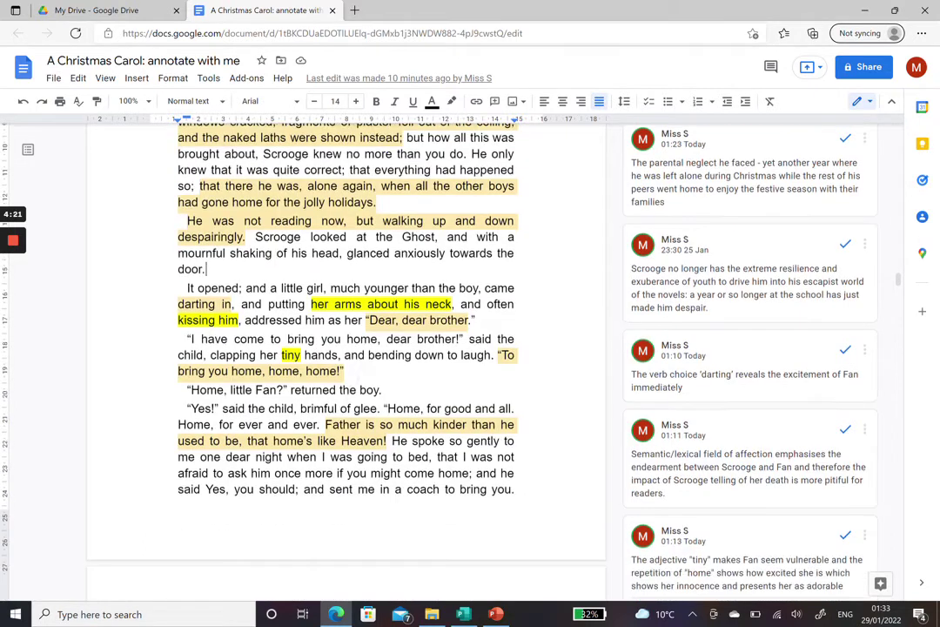
scroll(348, 348, down, 1)
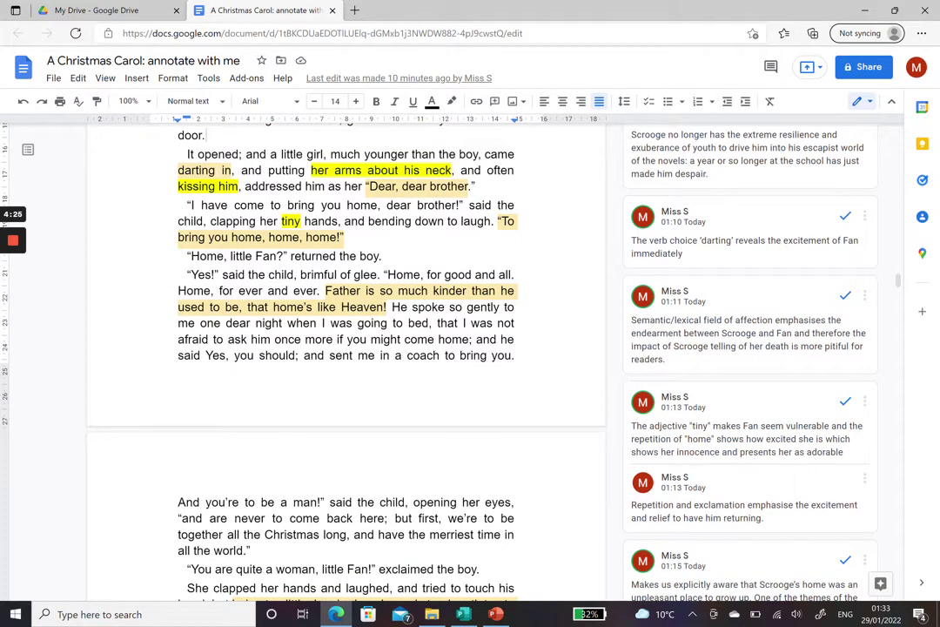
click(216, 171)
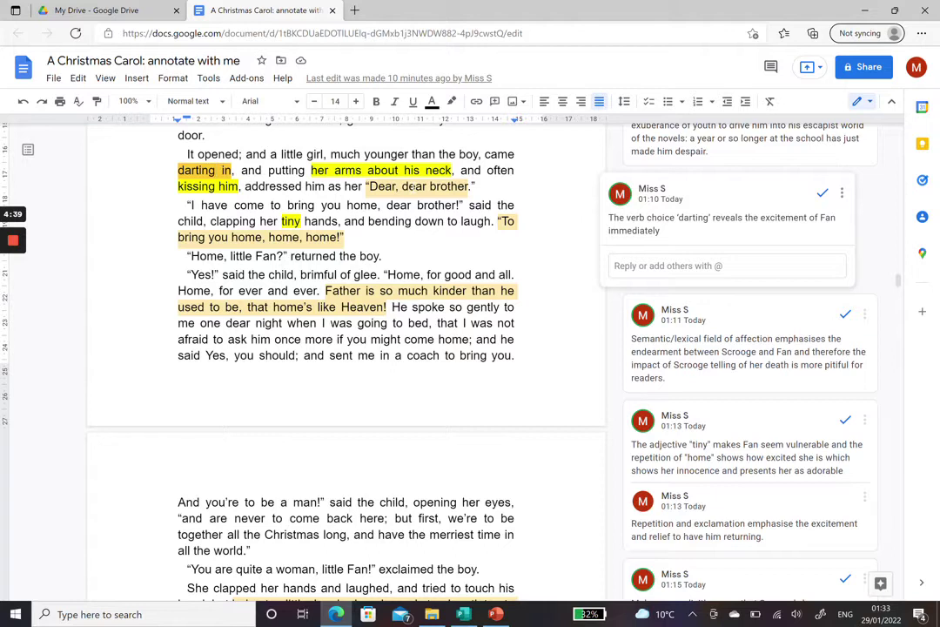
click(415, 186)
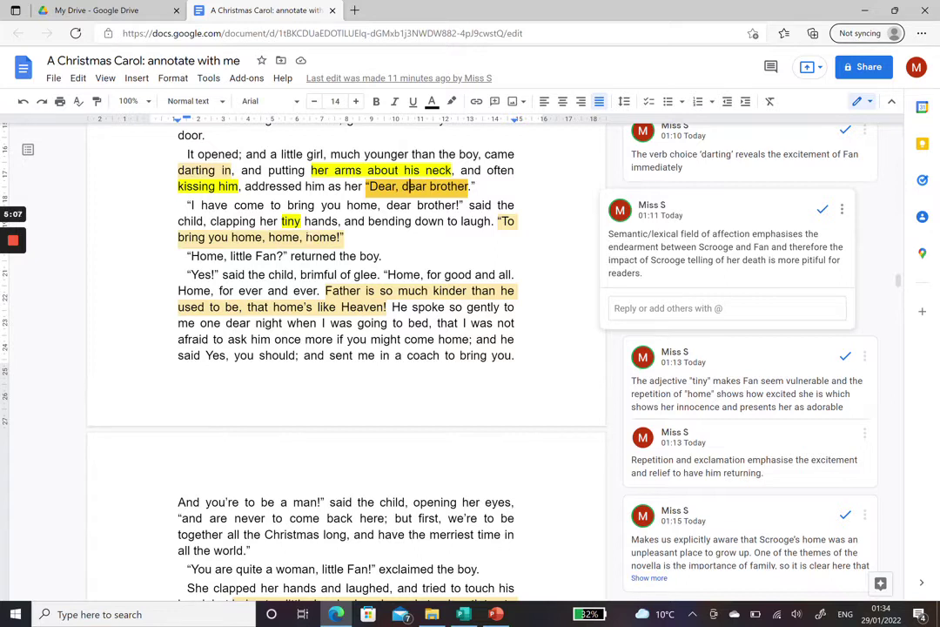
click(740, 392)
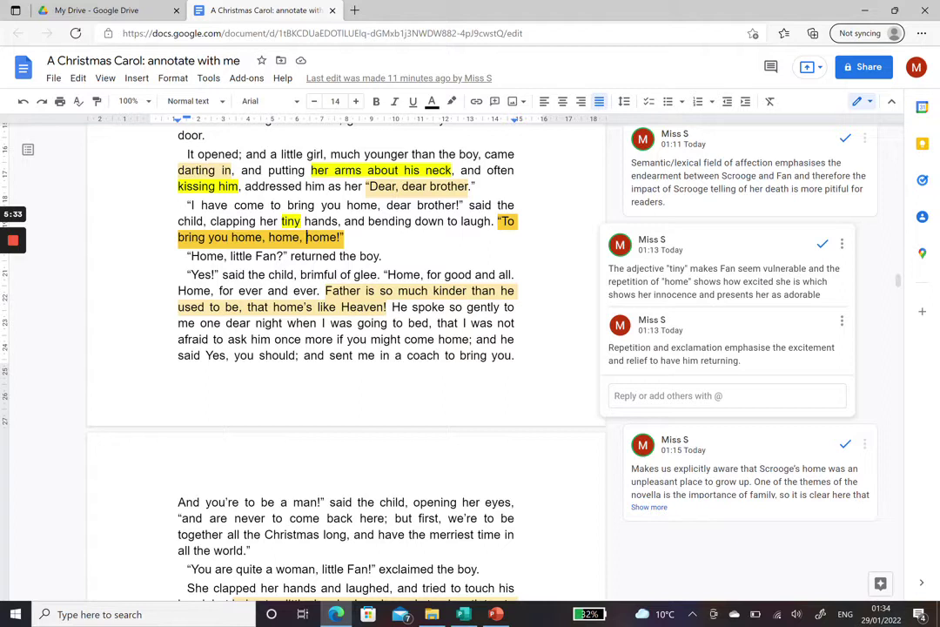
click(294, 274)
key(Up)
key(Up)
key(End)
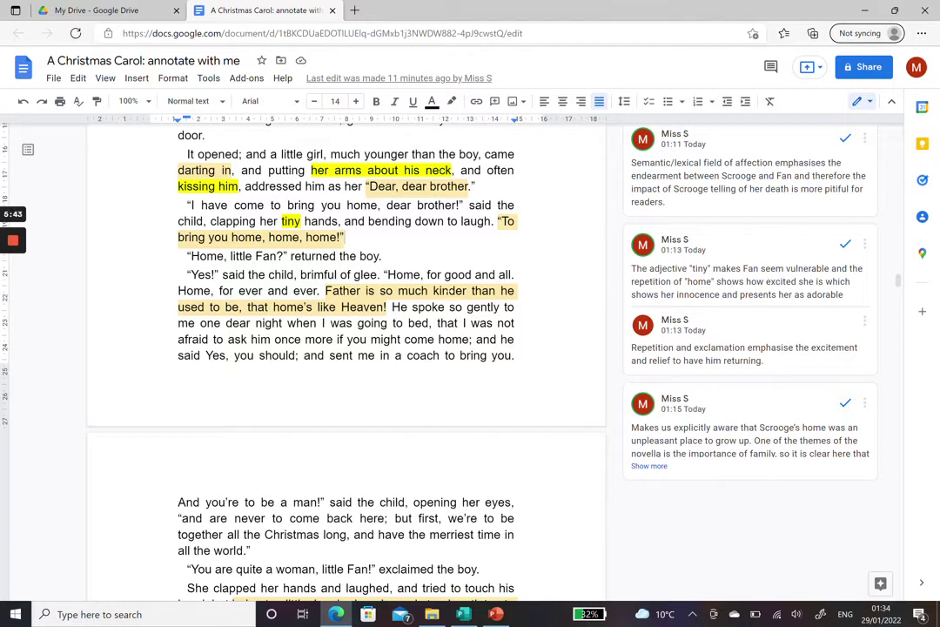
click(350, 307)
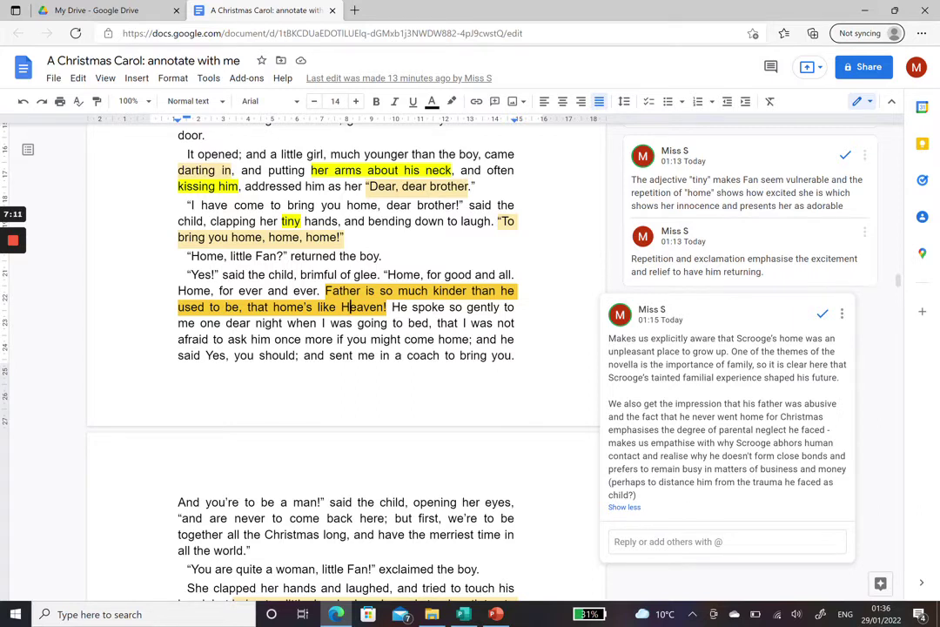
scroll(348, 349, down, 3)
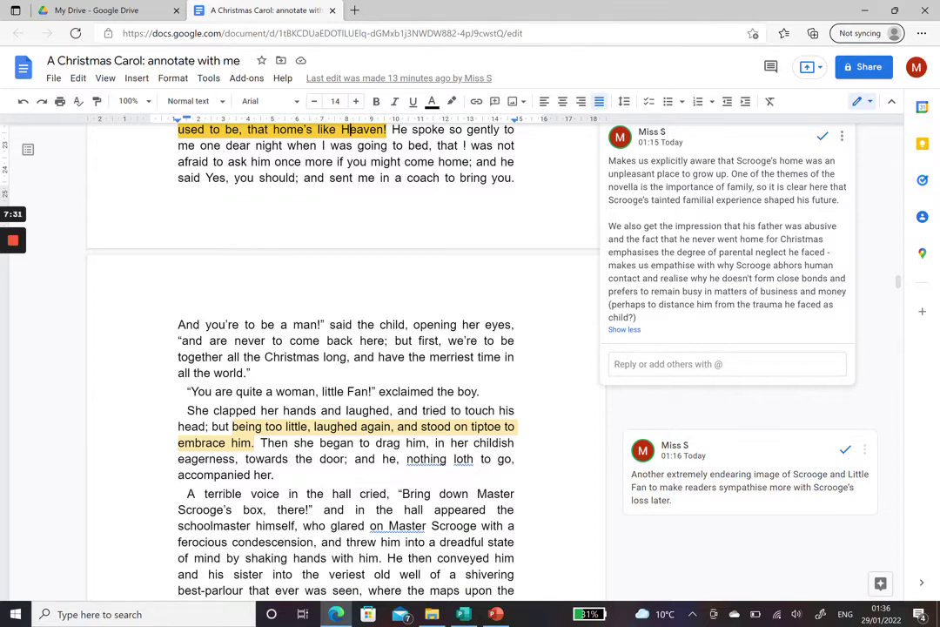
click(392, 128)
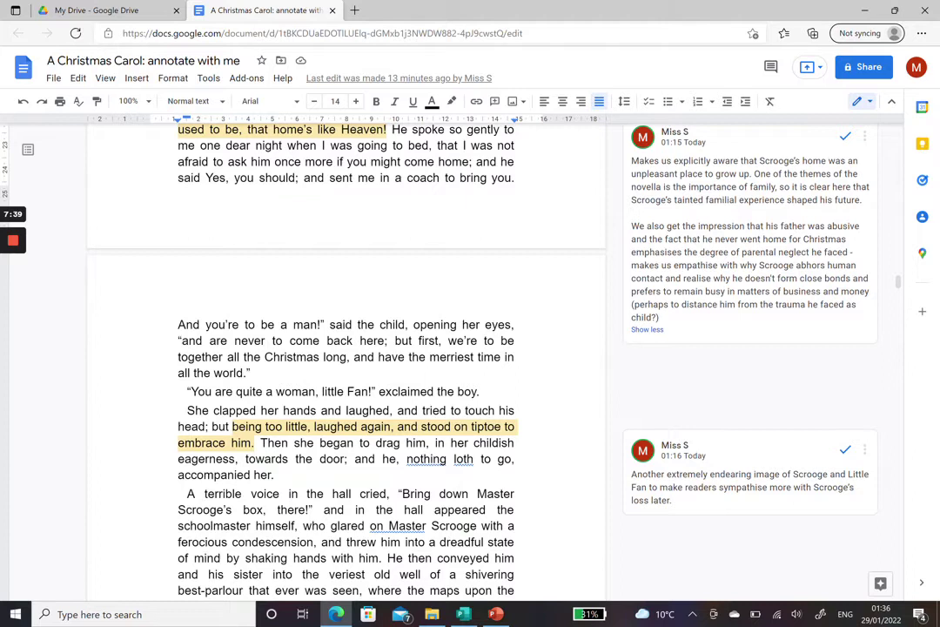
scroll(349, 366, down, 2)
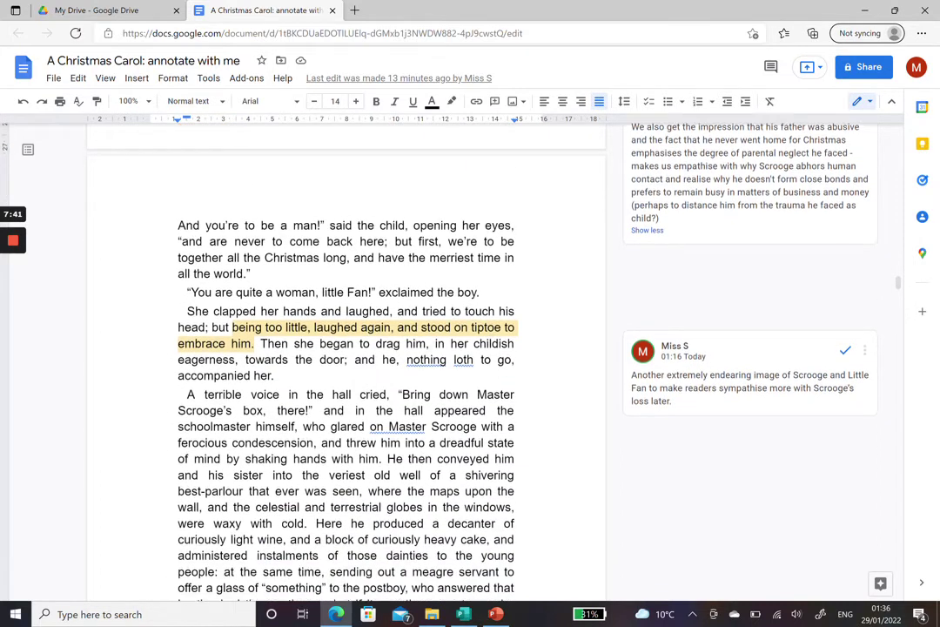
scroll(348, 366, down, 2)
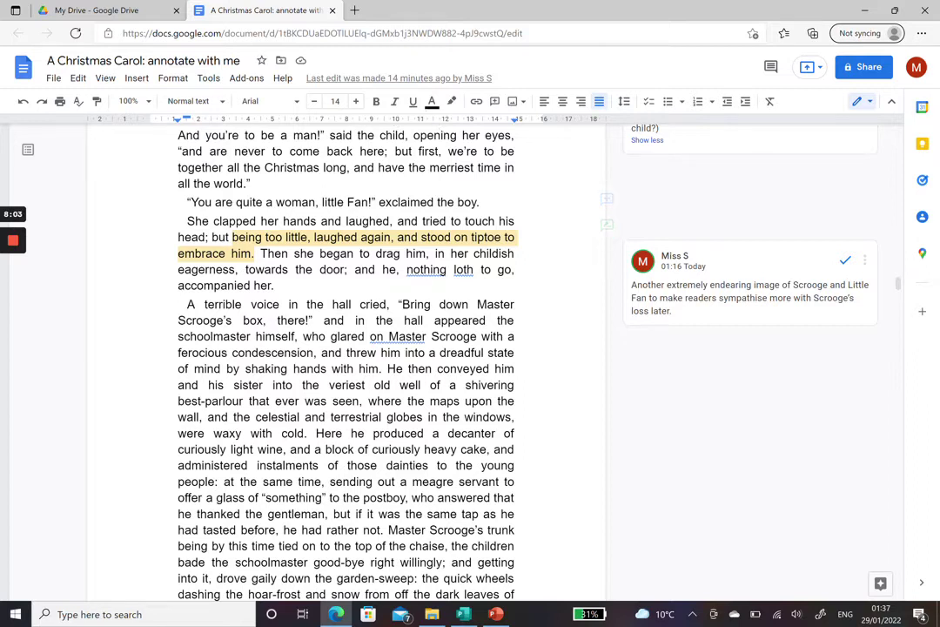
Comment 'The use of hyperbole emphasises Little Fan's innocence' on the phrase 'merriest time'
mouse_move(500, 167)
mouse_down()
mouse_move(430, 167)
mouse_move(505, 167)
mouse_up()
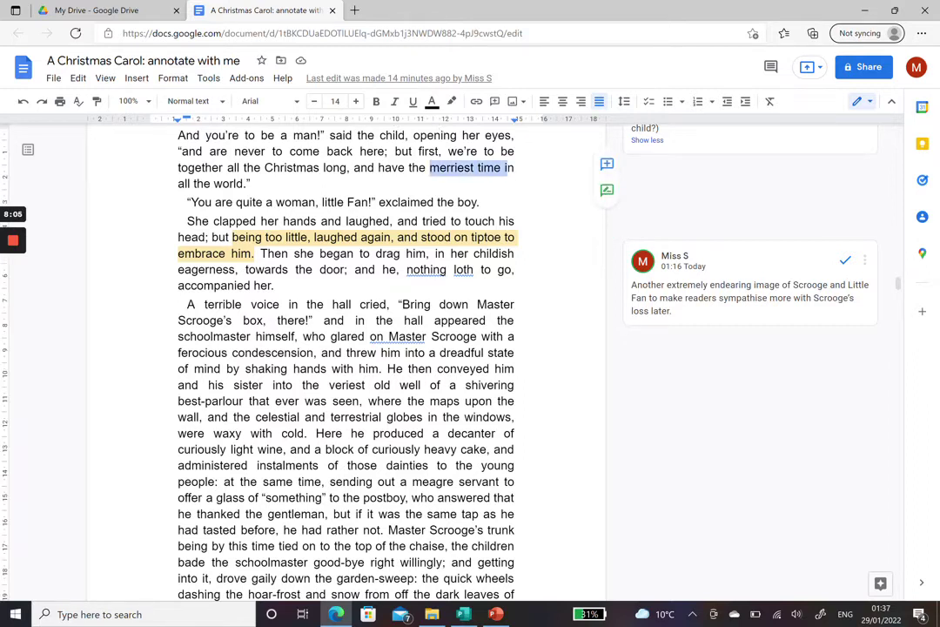
scroll(346, 365, up, 5)
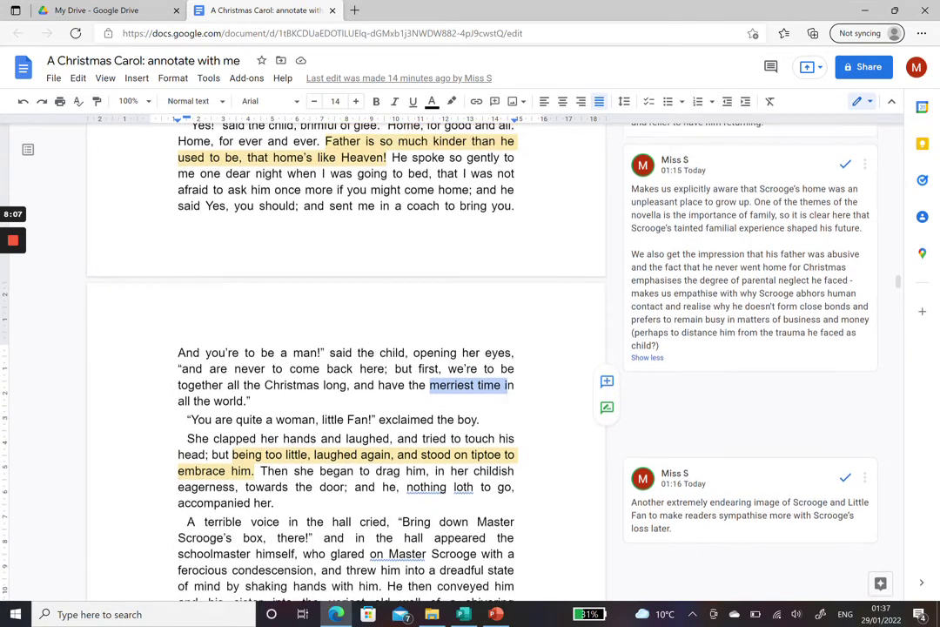
scroll(346, 366, up, 1)
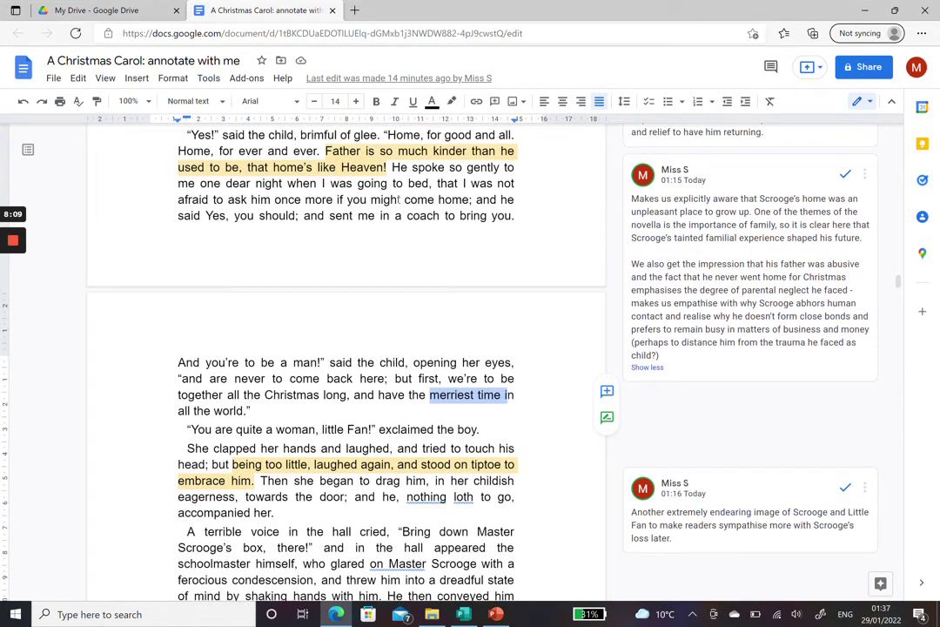
click(607, 392)
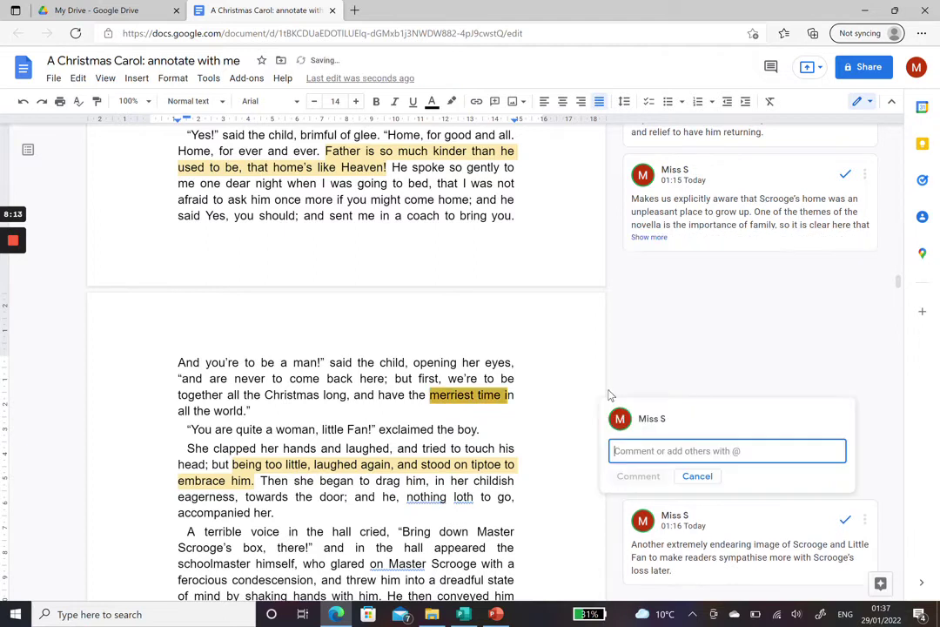
text(T)
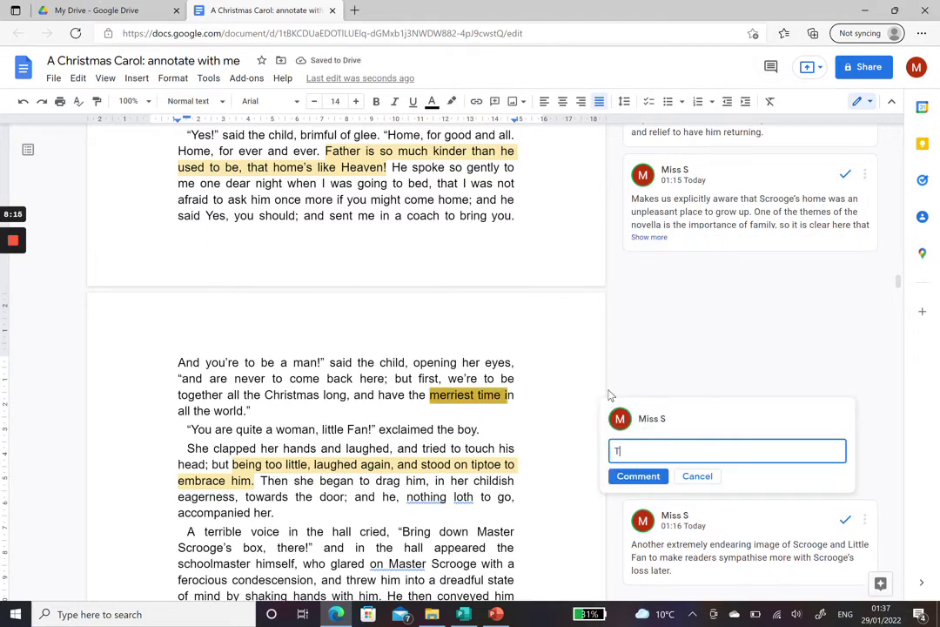
text(he use of hyper)
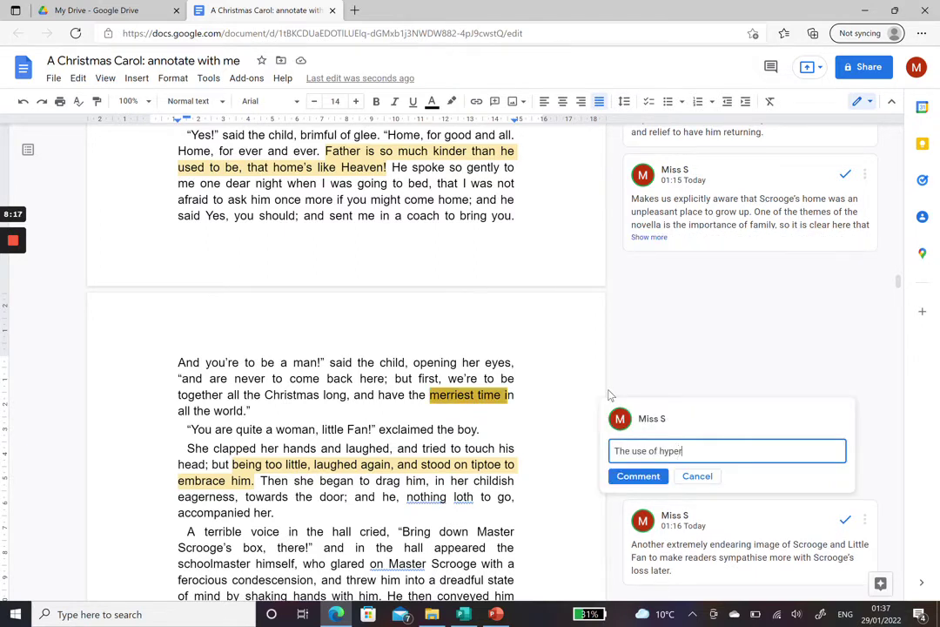
text(bole emphasises Li)
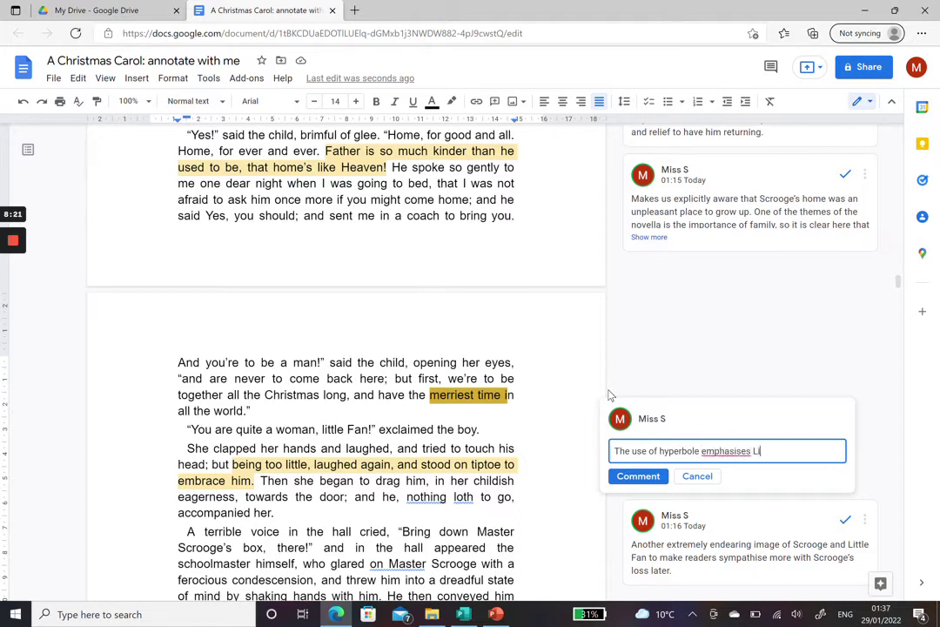
text(ttle Fan's innocence)
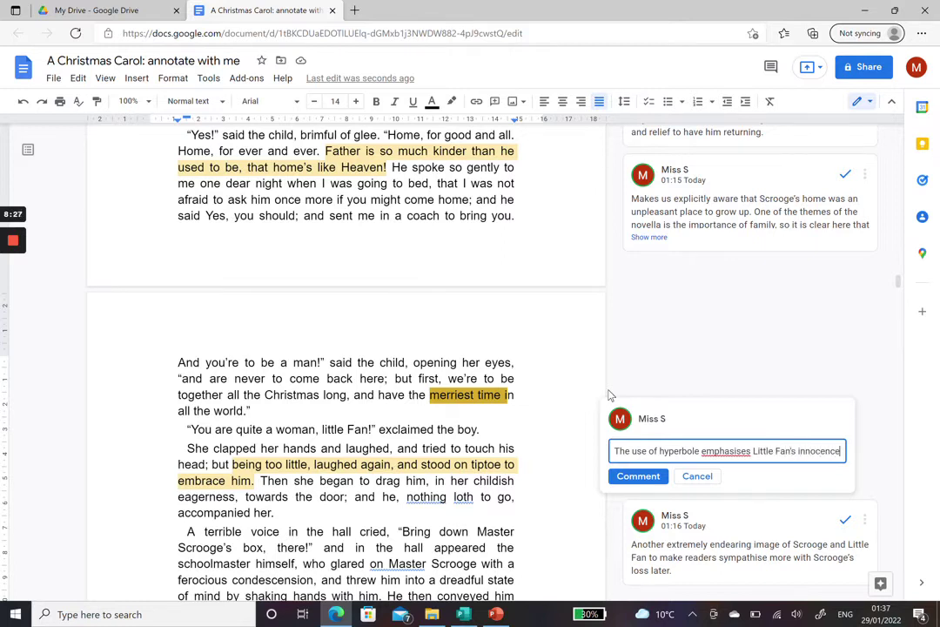
click(646, 477)
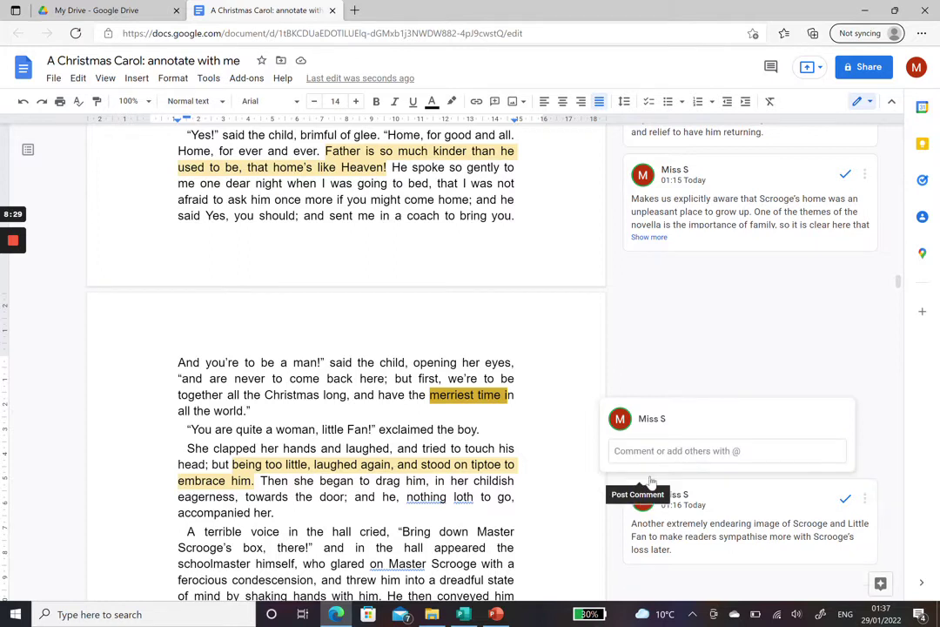
scroll(651, 481, down, 4)
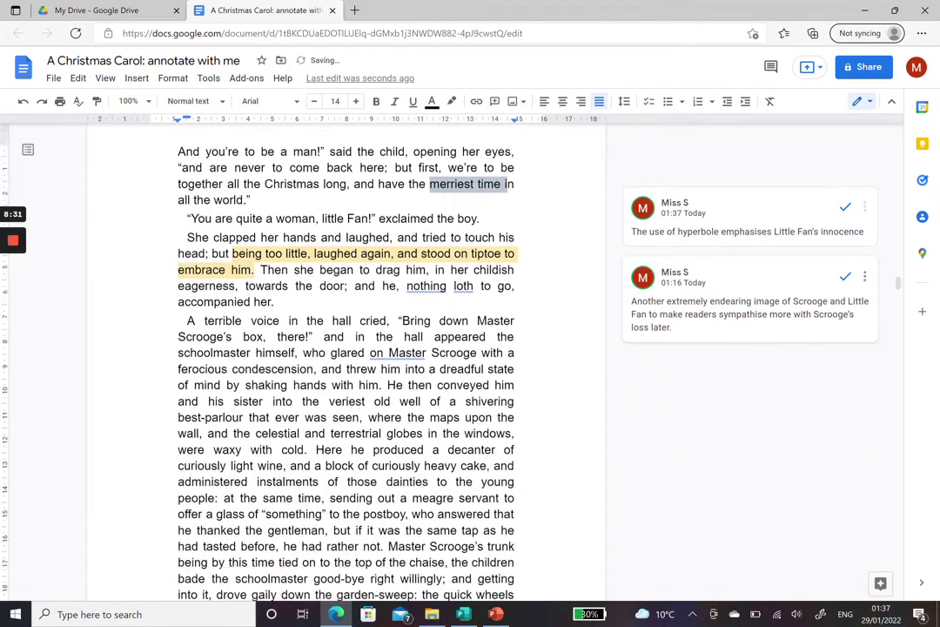
scroll(348, 366, down, 2)
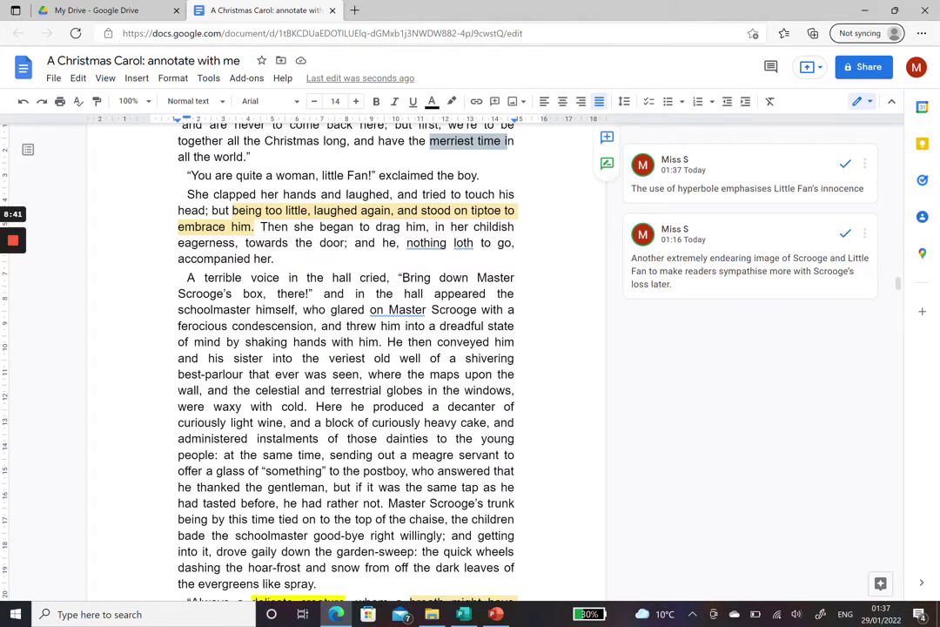
click(265, 210)
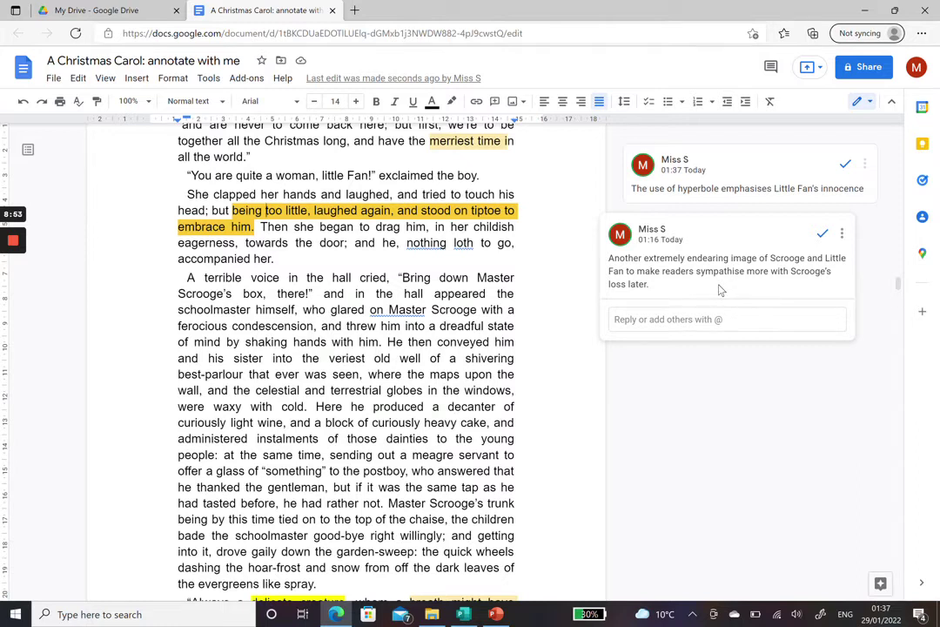
click(246, 243)
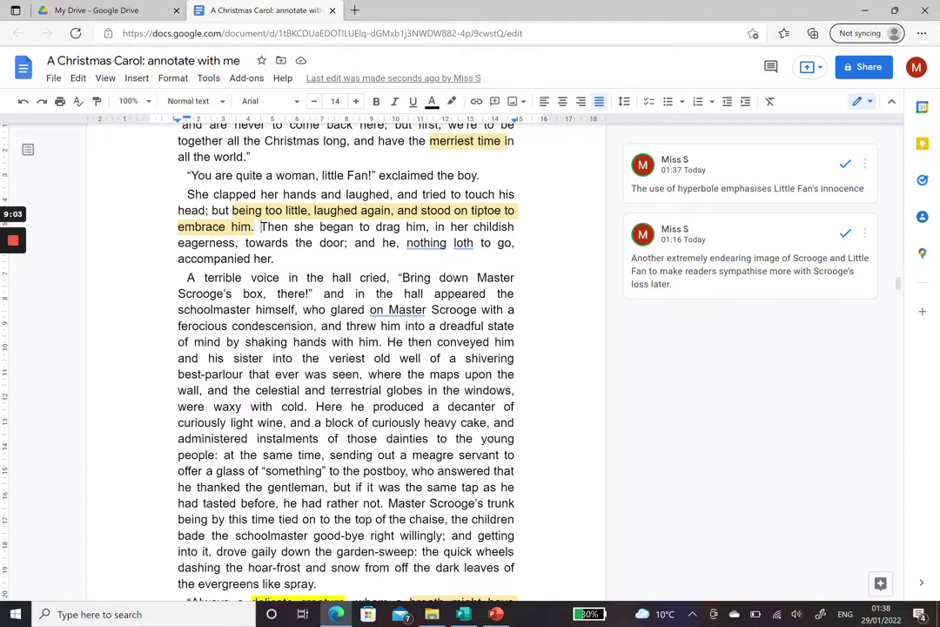
scroll(348, 349, down, 3)
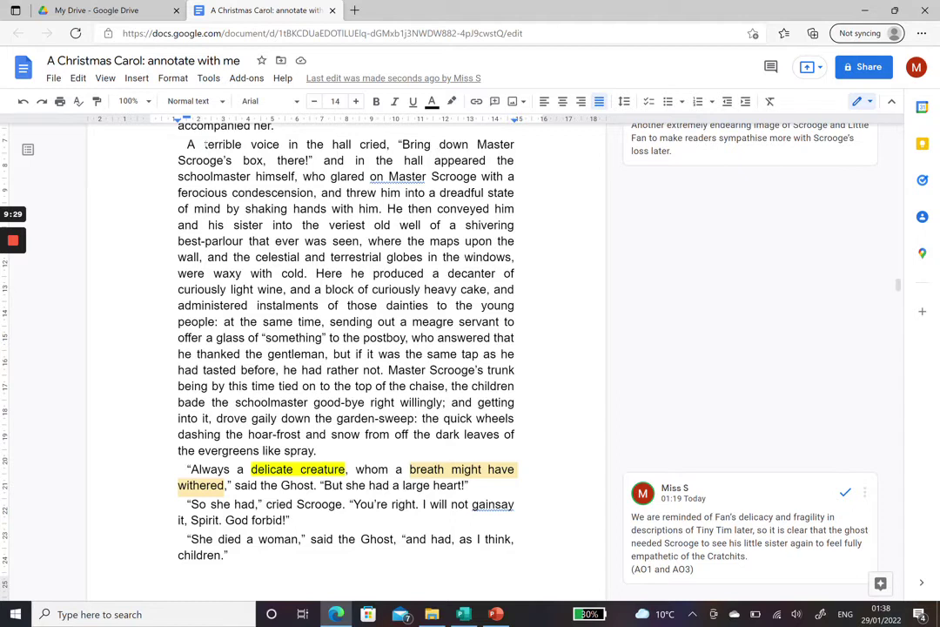
Select the words 'terrible voice' in the schoolmaster passage
drag(205, 145, 279, 144)
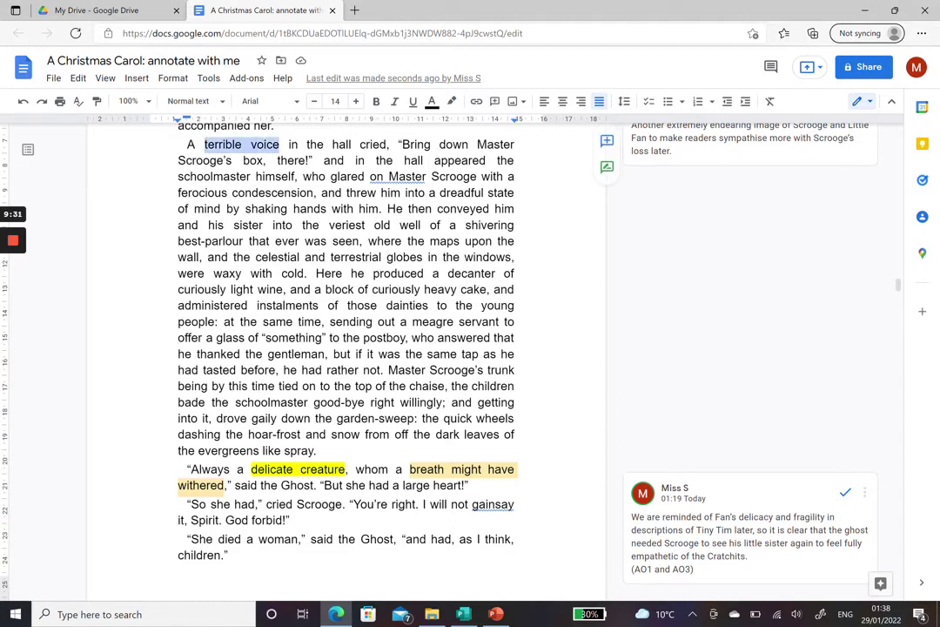
Highlight 'terrible voice', 'glared' and 'ferocious condescension' in the schoolmaster passage
click(452, 101)
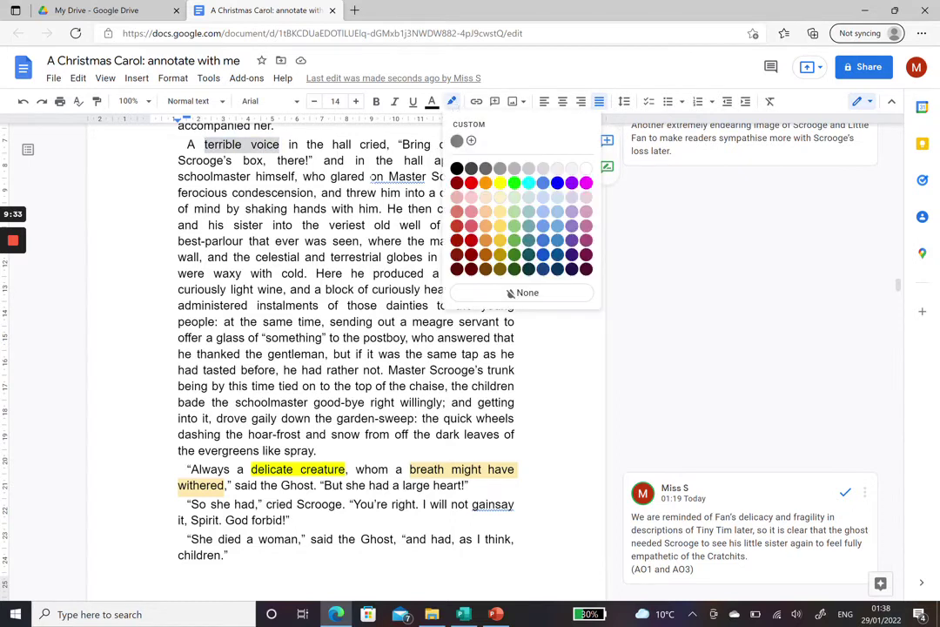
click(515, 210)
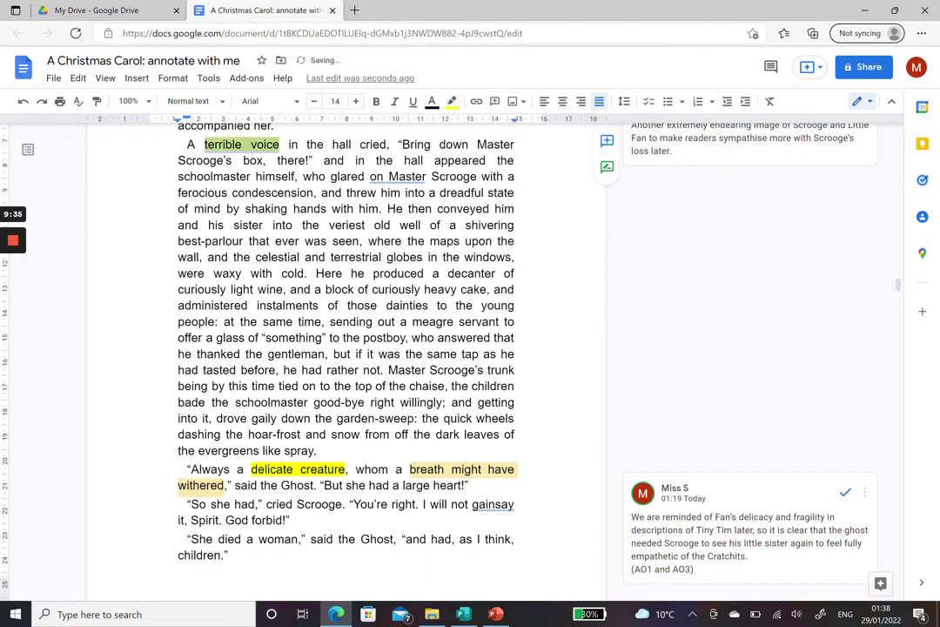
double_click(347, 177)
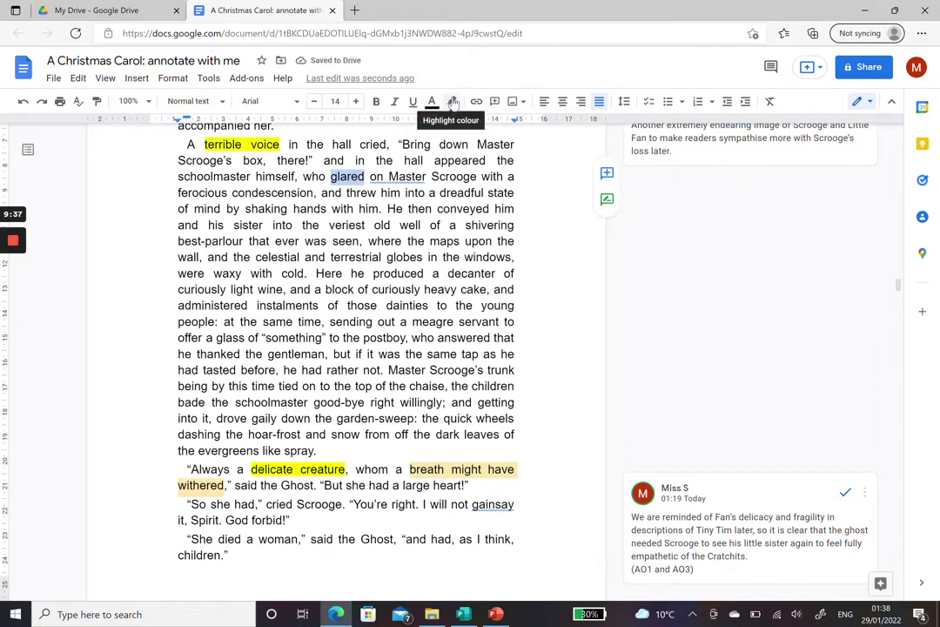
click(452, 101)
click(514, 211)
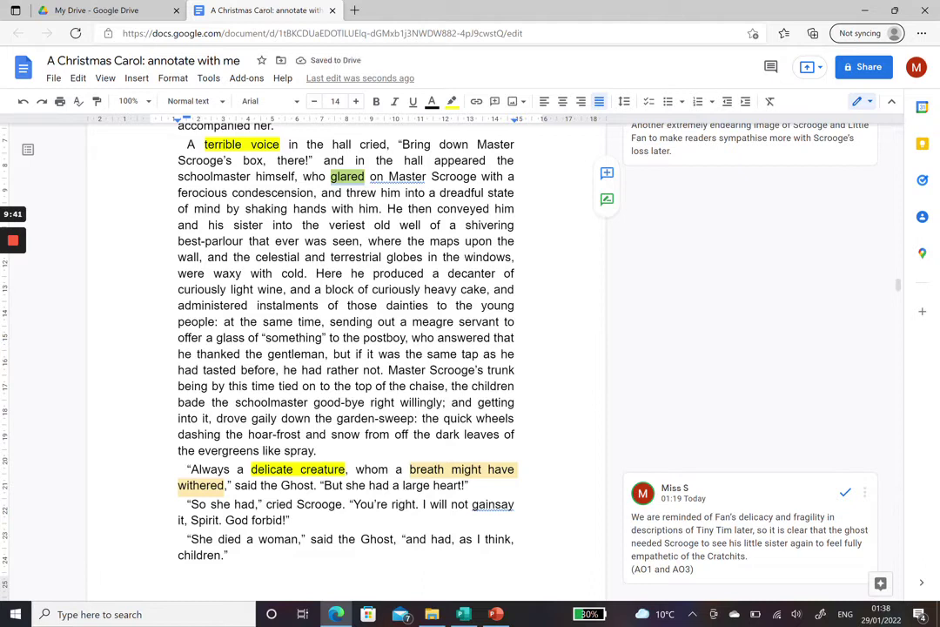
drag(178, 192, 314, 192)
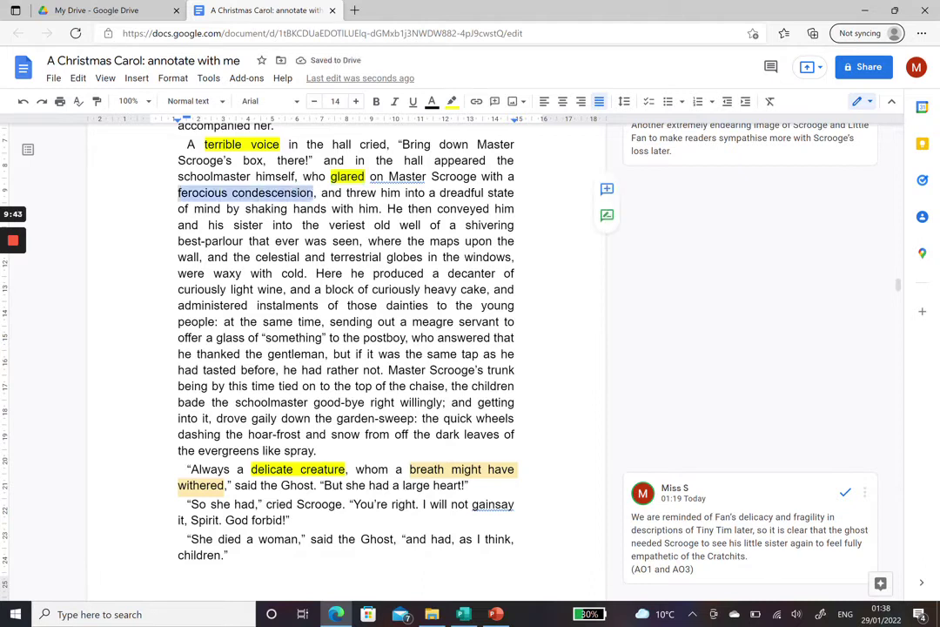
click(454, 102)
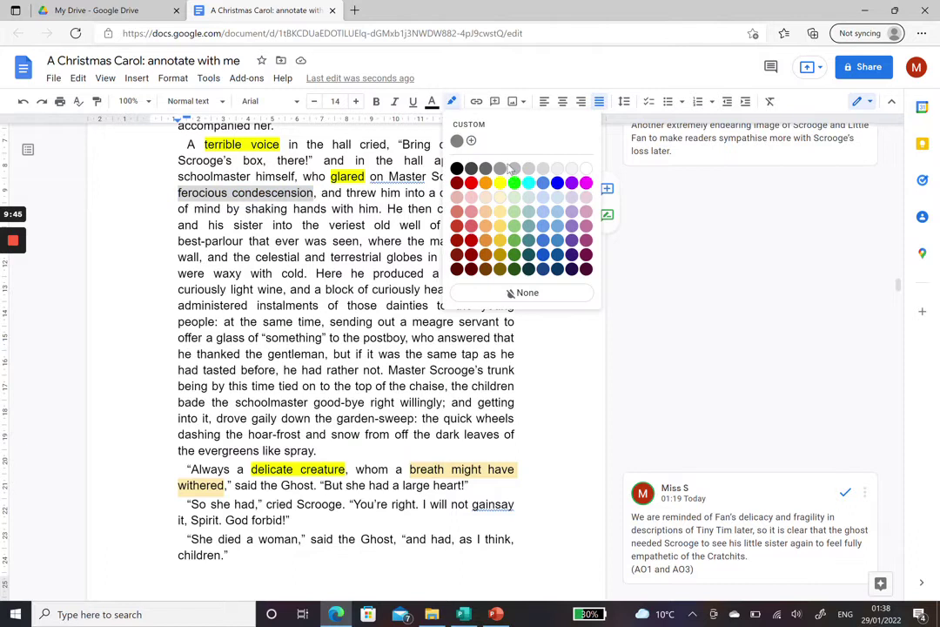
click(429, 154)
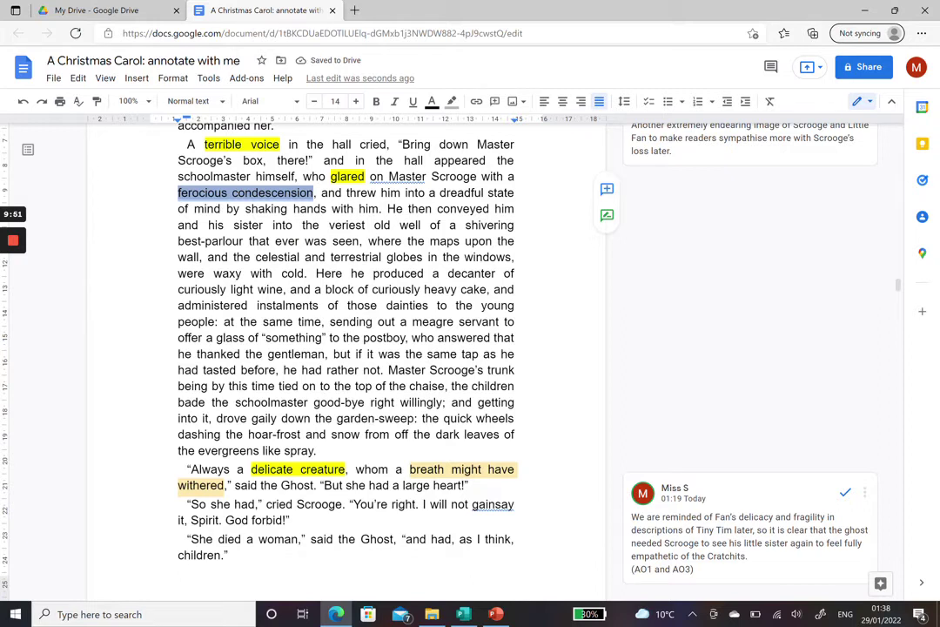
Highlight 'threw him into a dreadful state' in yellow and select the 'shivering best-parlour' phrase
drag(345, 192, 514, 193)
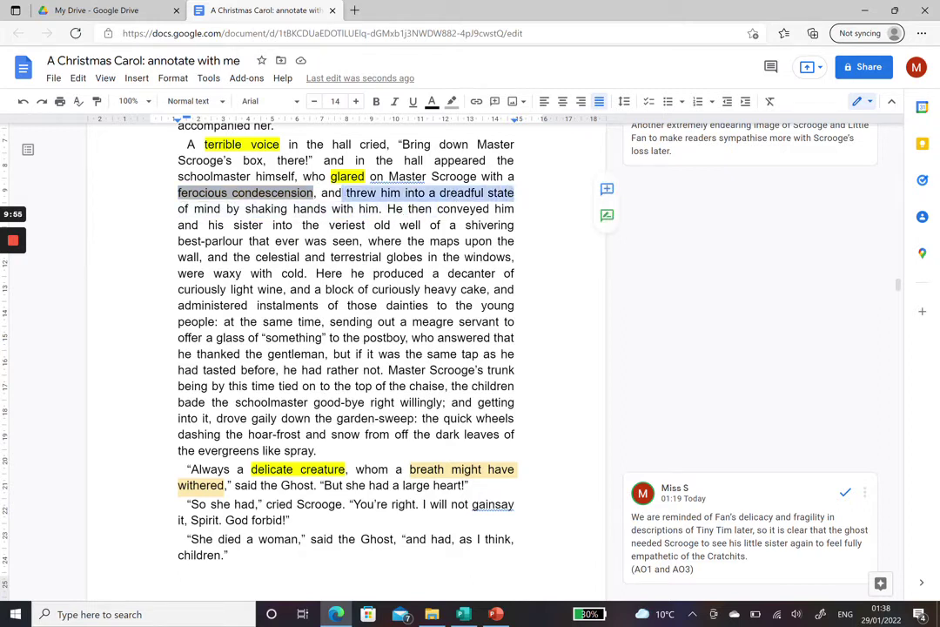
click(452, 101)
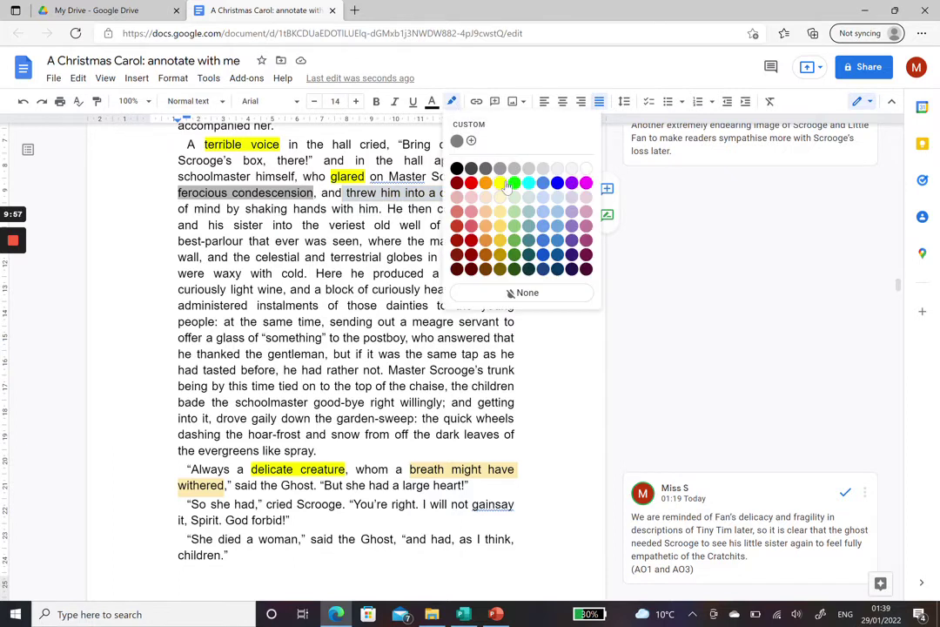
click(503, 183)
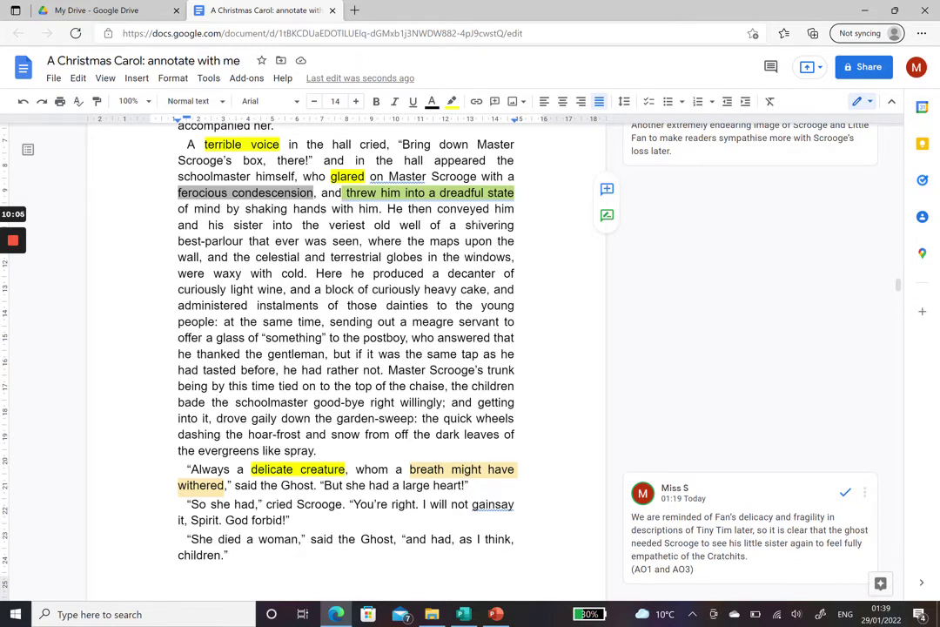
drag(465, 225, 363, 241)
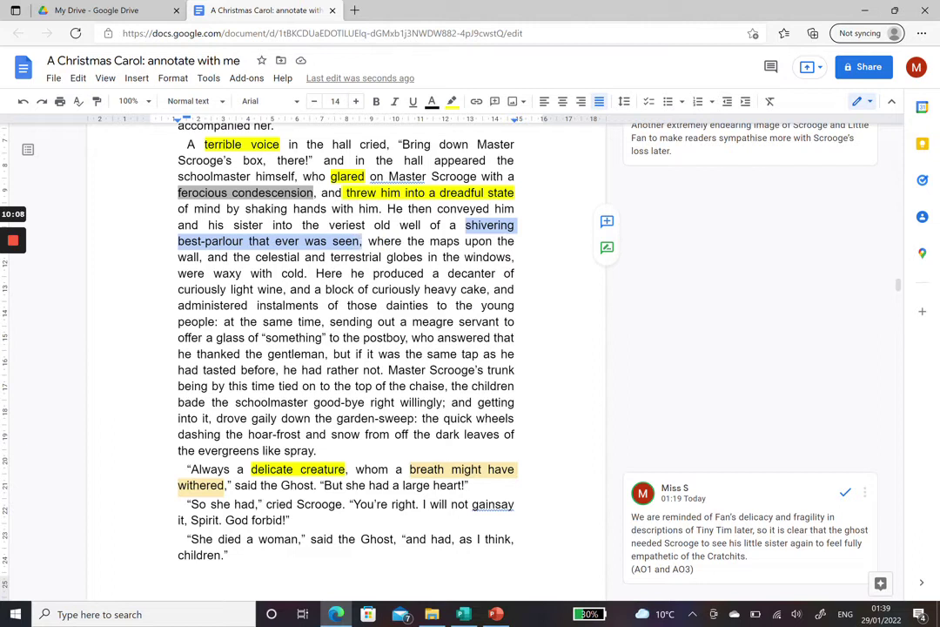
click(452, 102)
Yellow-highlight 'shivering best-parlour', 'veriest old well', 'waxy with cold' and 'meagre servant', then deselect
click(503, 183)
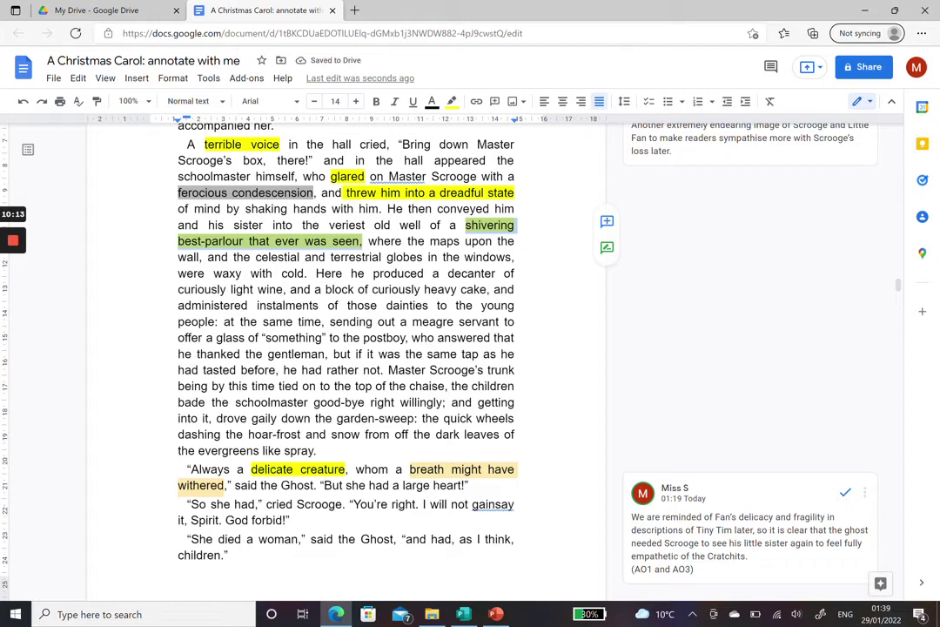
drag(329, 226, 421, 225)
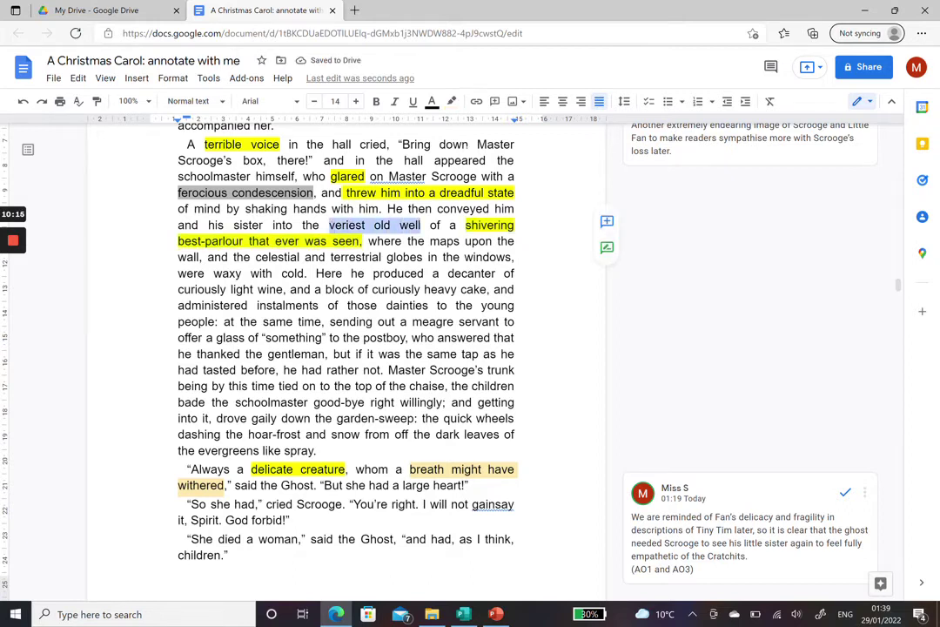
click(452, 102)
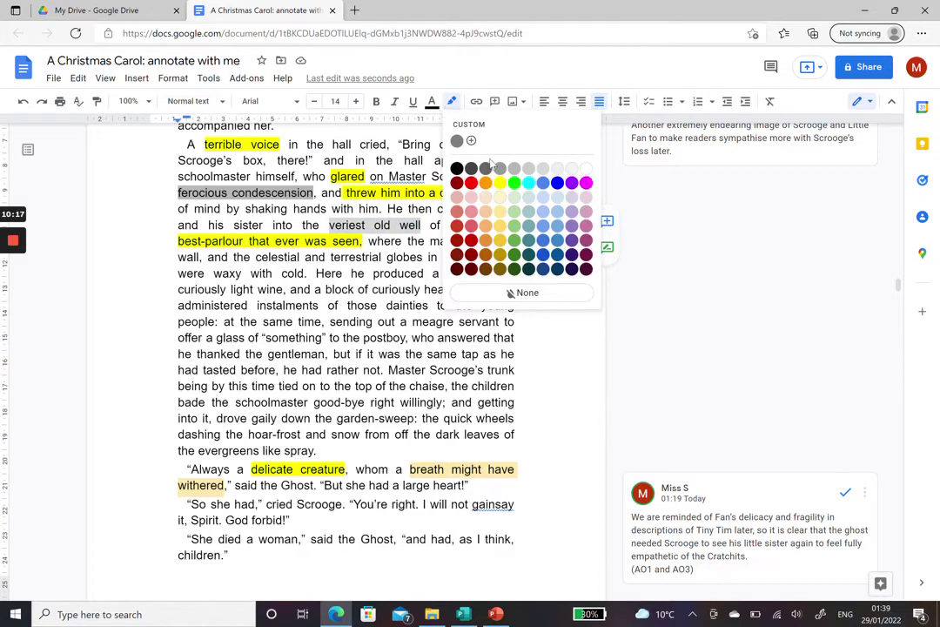
click(500, 184)
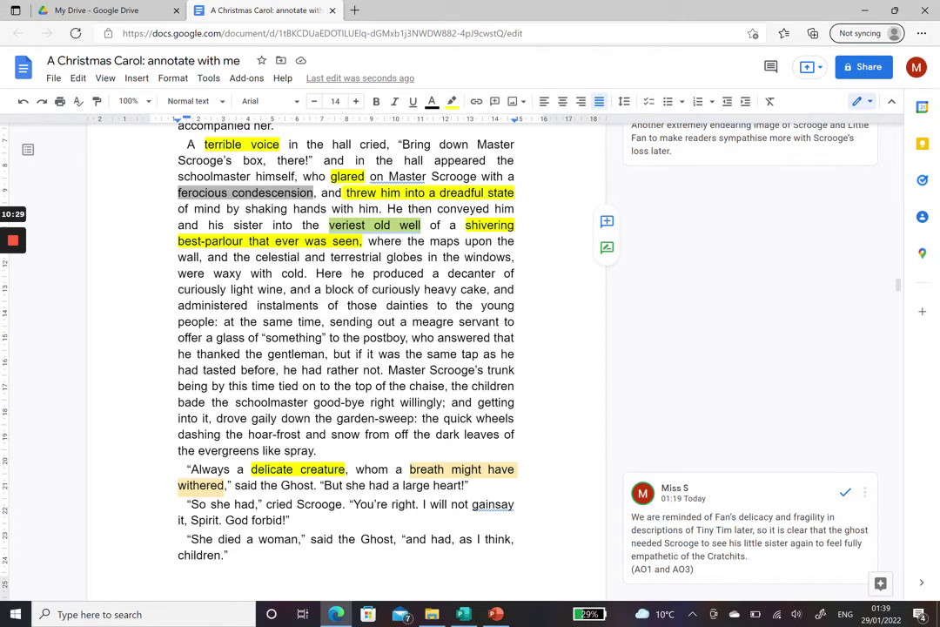
drag(213, 273, 305, 273)
click(452, 101)
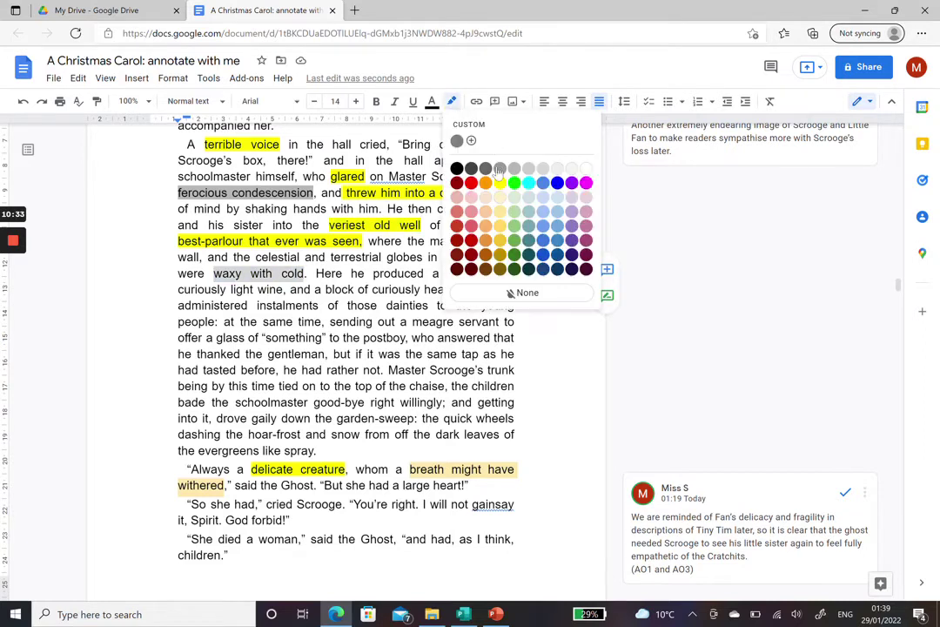
click(514, 210)
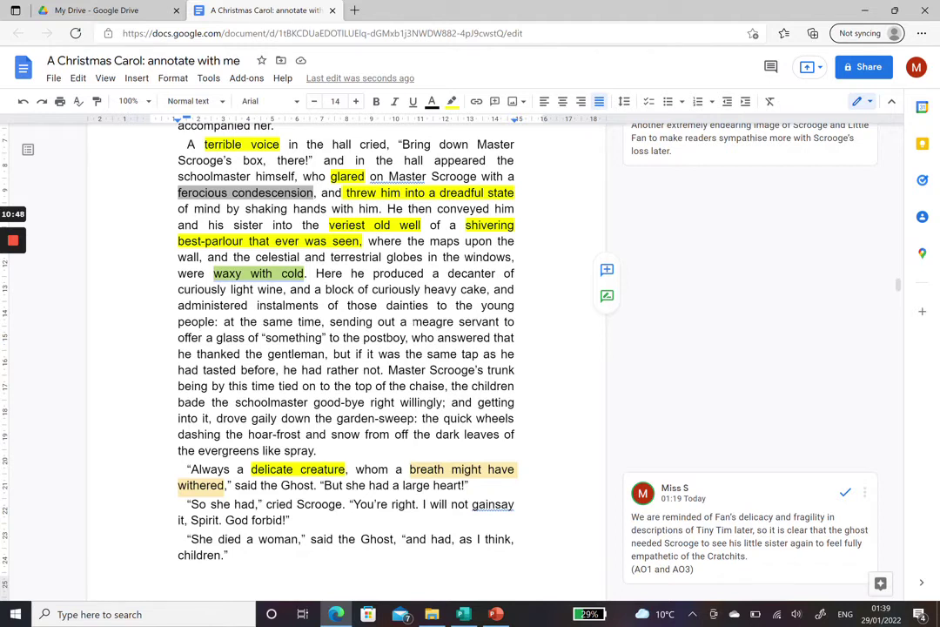
drag(413, 321, 499, 322)
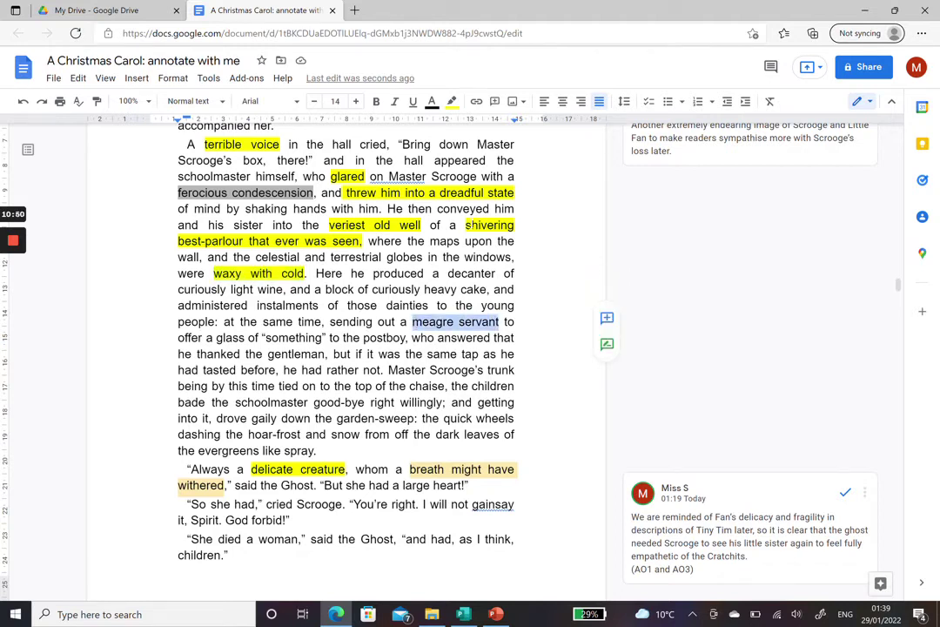
click(460, 101)
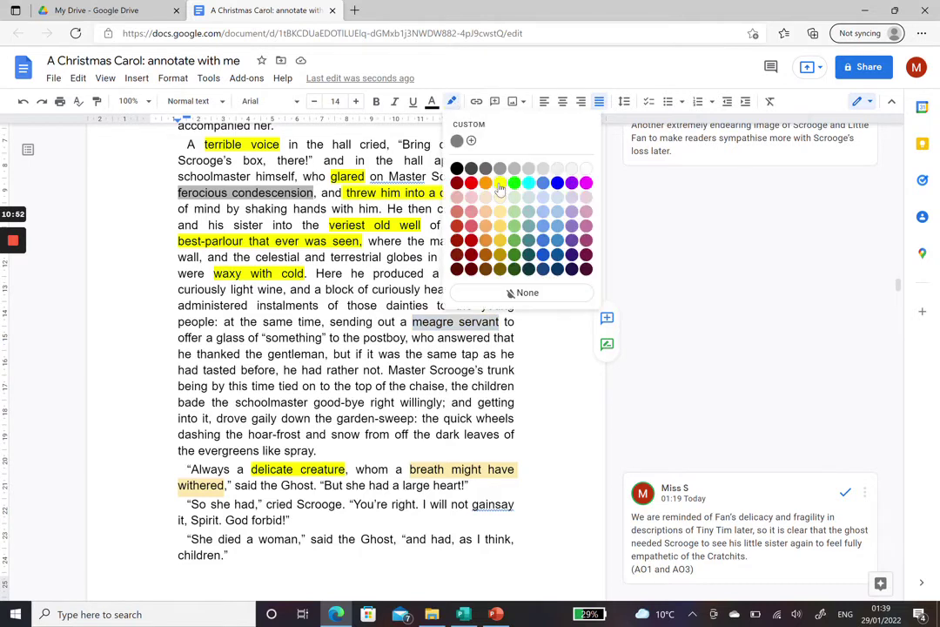
click(525, 209)
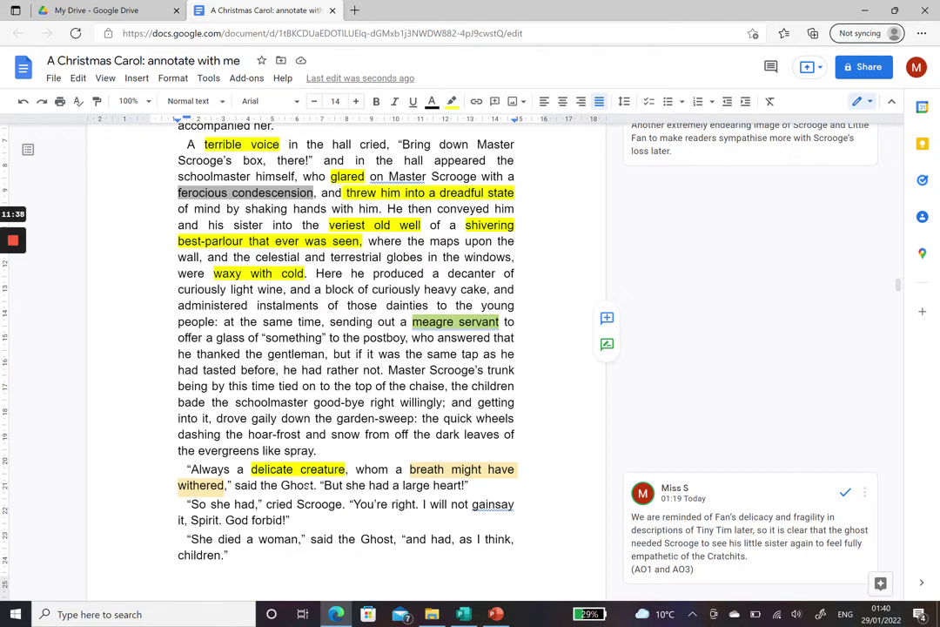
click(317, 450)
scroll(348, 348, down, 5)
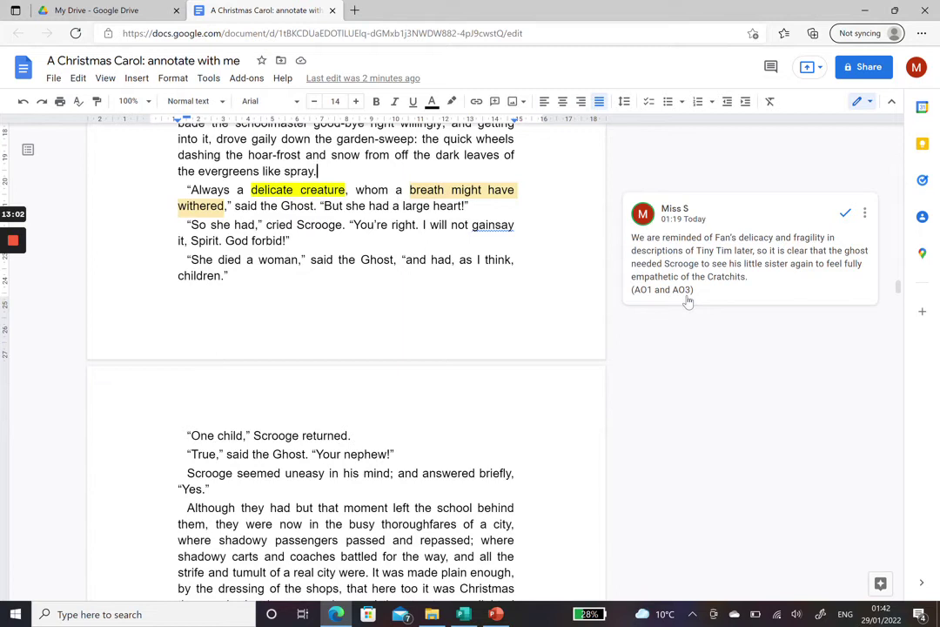
scroll(687, 301, down, 3)
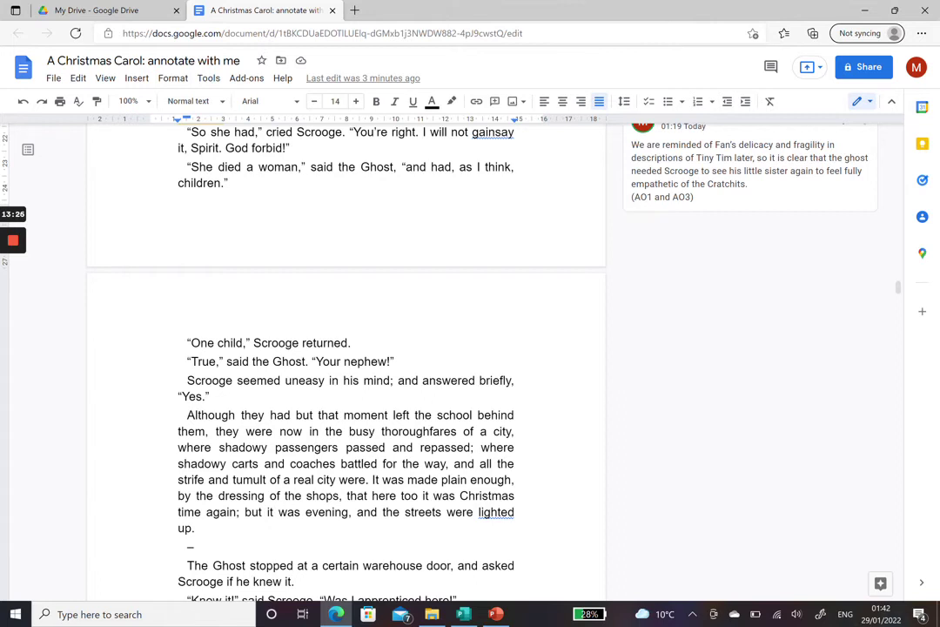
scroll(346, 348, down, 4)
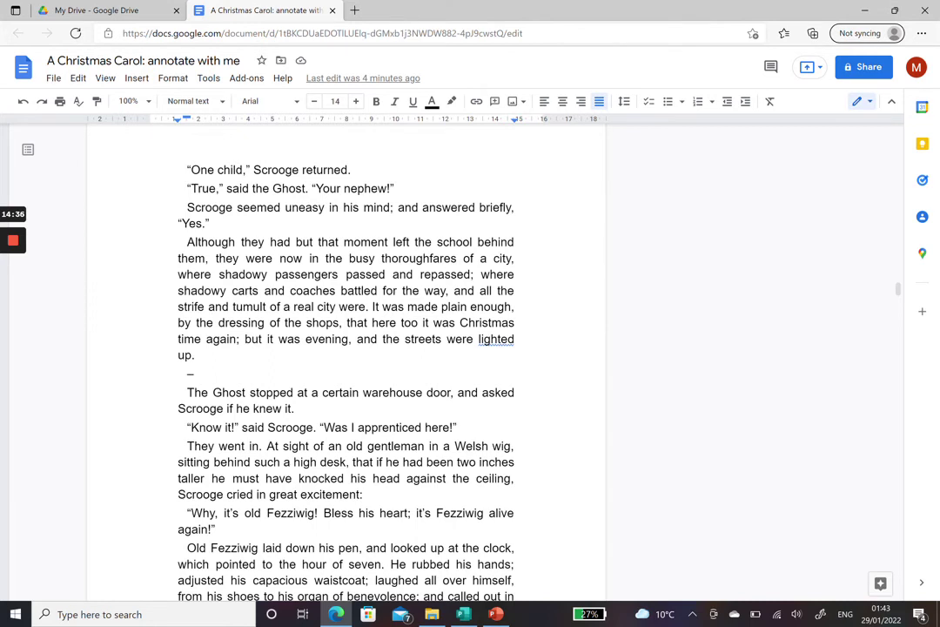
Switch to the Publisher booklet and go to page 4
click(464, 615)
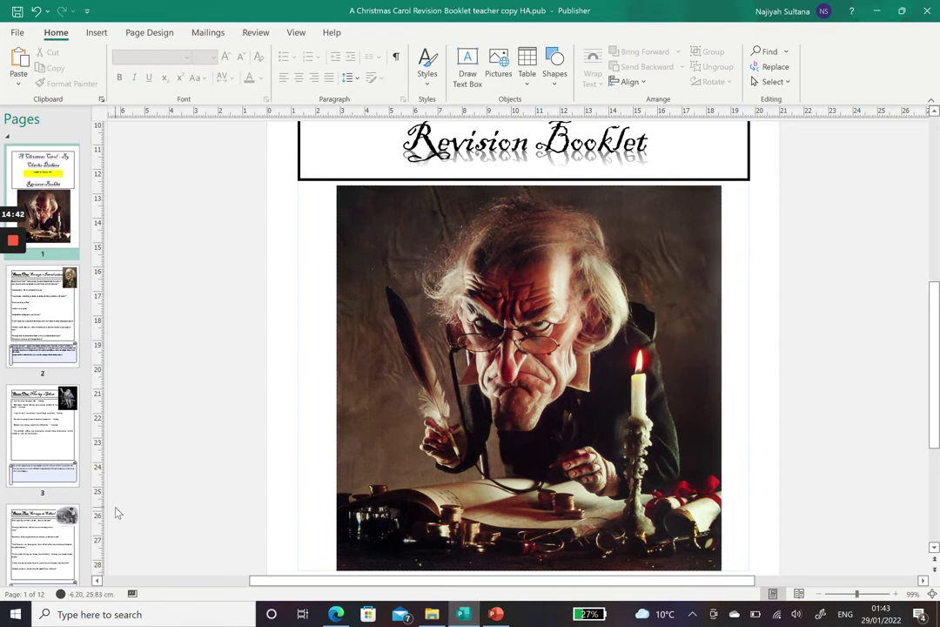
scroll(42, 348, down, 5)
click(41, 357)
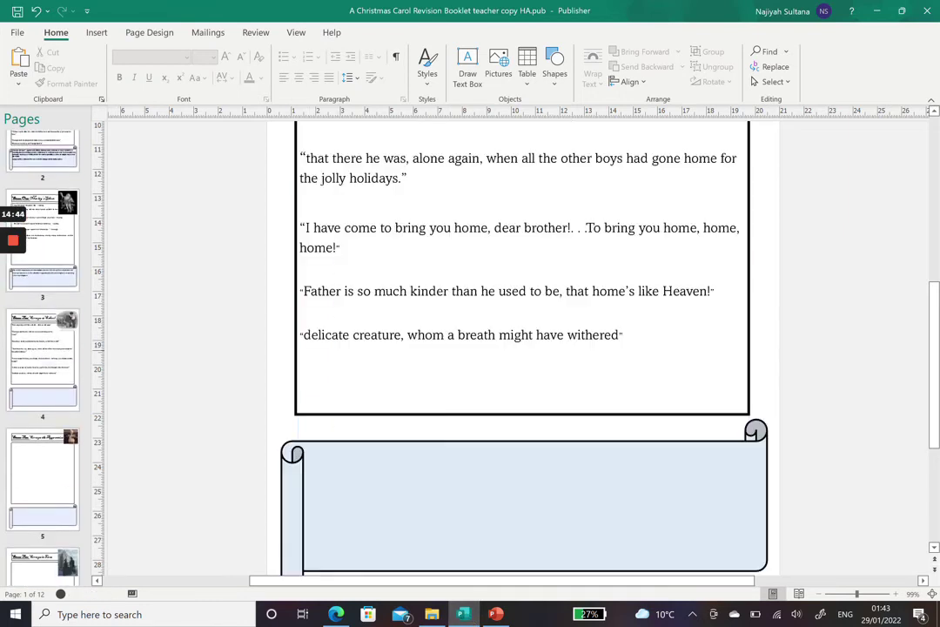
scroll(522, 349, up, 5)
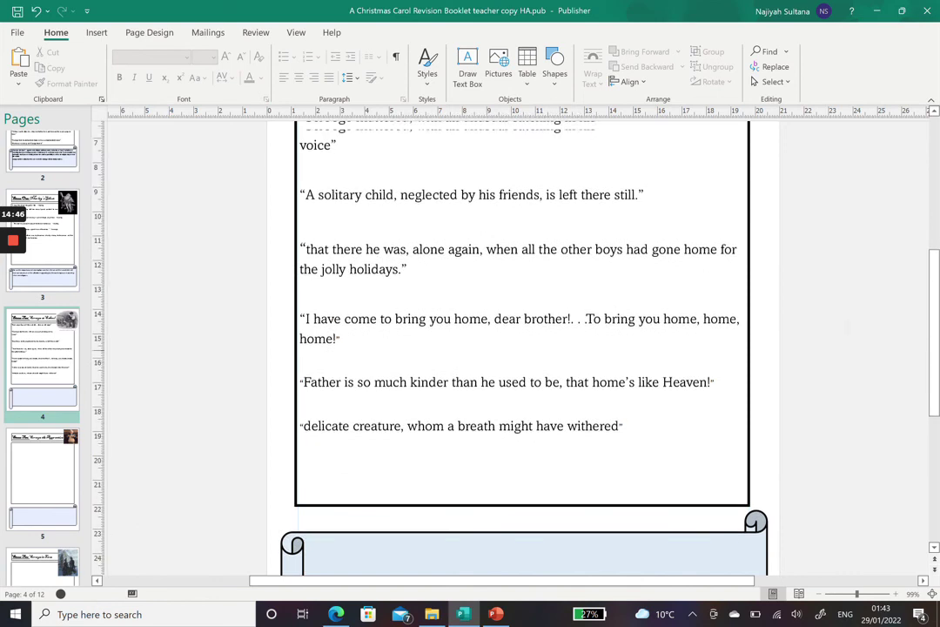
scroll(523, 348, up, 1)
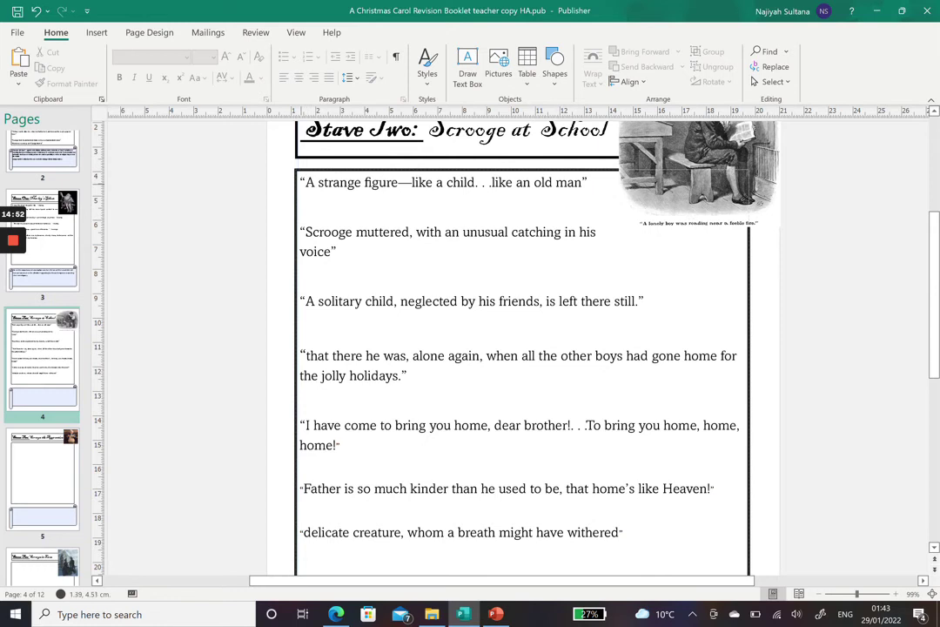
Check the Stave Two quotations box and select the scroll shape below it
drag(409, 232, 663, 315)
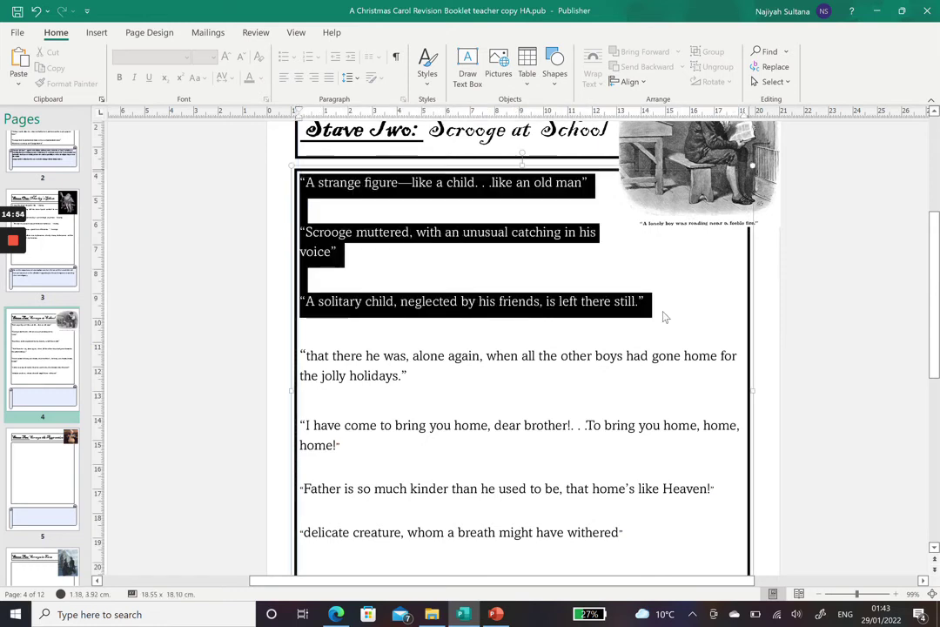
click(663, 326)
scroll(523, 348, down, 5)
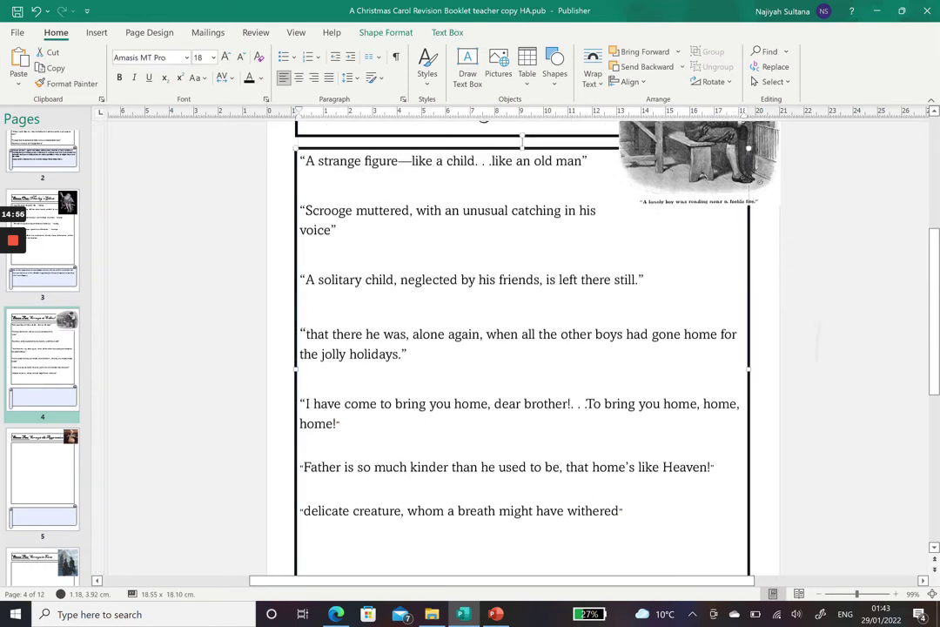
scroll(523, 348, up, 1)
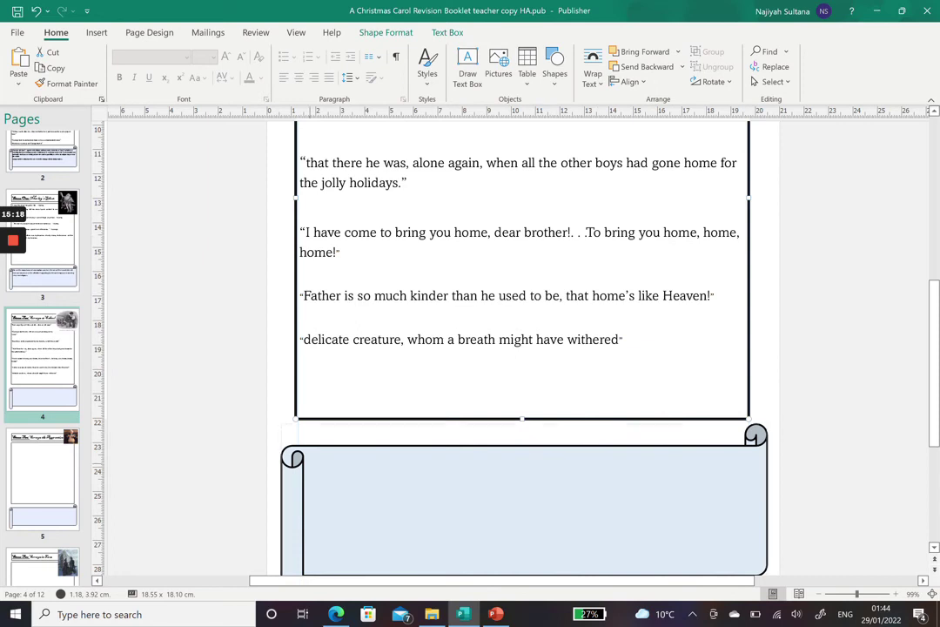
click(522, 513)
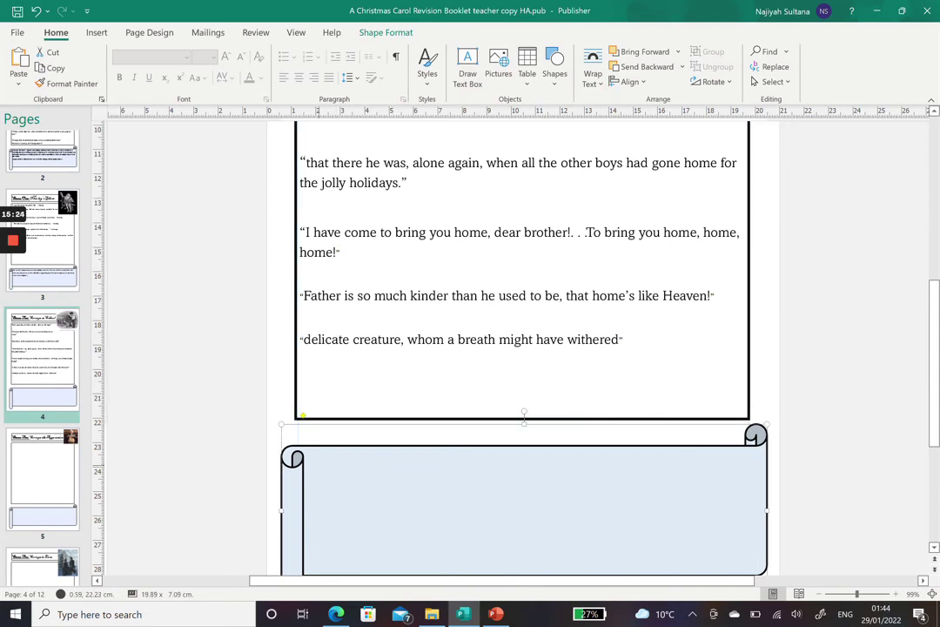
Clear the trial text in the scroll box, enlarge its font size and switch on bold
text(Dicke)
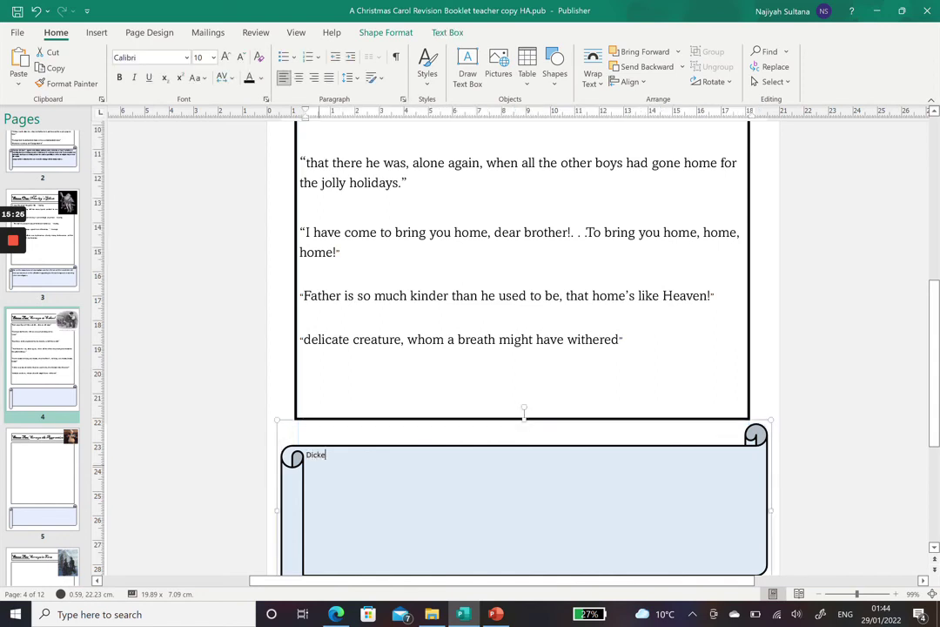
key(BackSpace)
key(BackSpace)
key(BackSpace)
key(BackSpace)
key(BackSpace)
click(226, 58)
click(225, 57)
click(226, 58)
click(226, 58)
click(225, 57)
key(ctrl+b)
Type the bold note 'Dickens' criticism of the Victorian Schooling System is made explicit…', fixing typos
text(D)
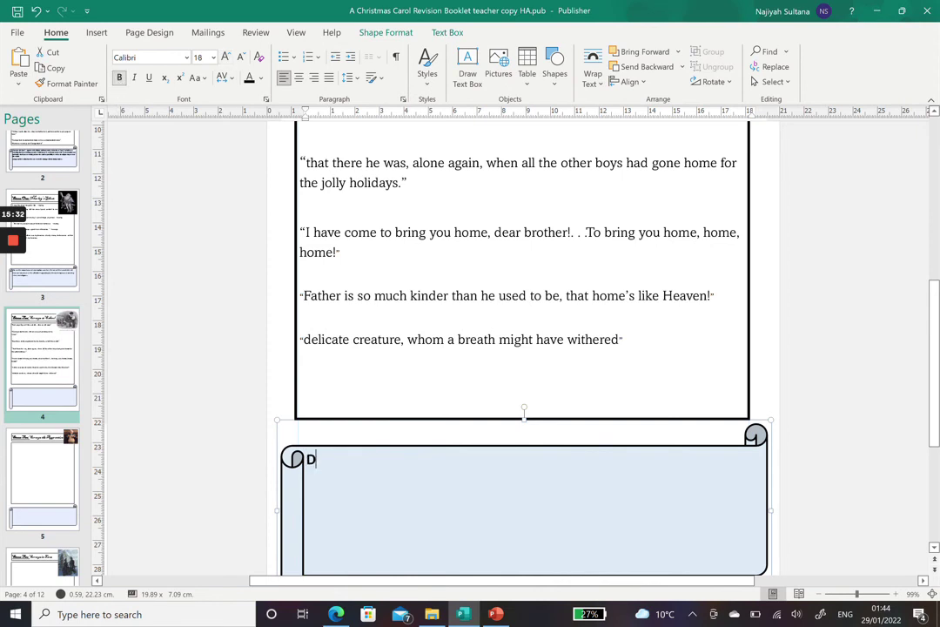
text(ickens)
key(BackSpace)
text(' crot)
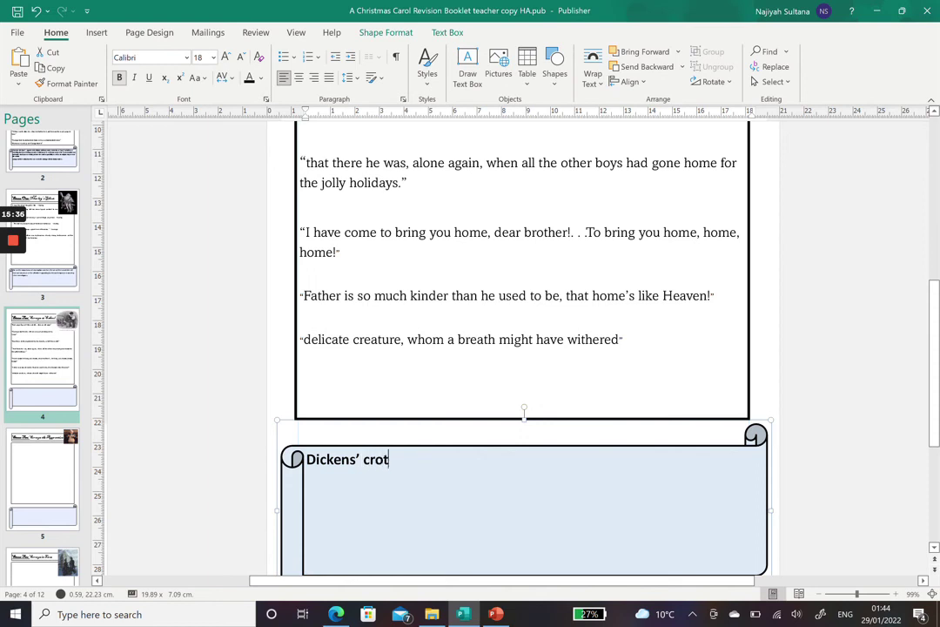
key(BackSpace)
key(BackSpace)
text(iticism of the Vc)
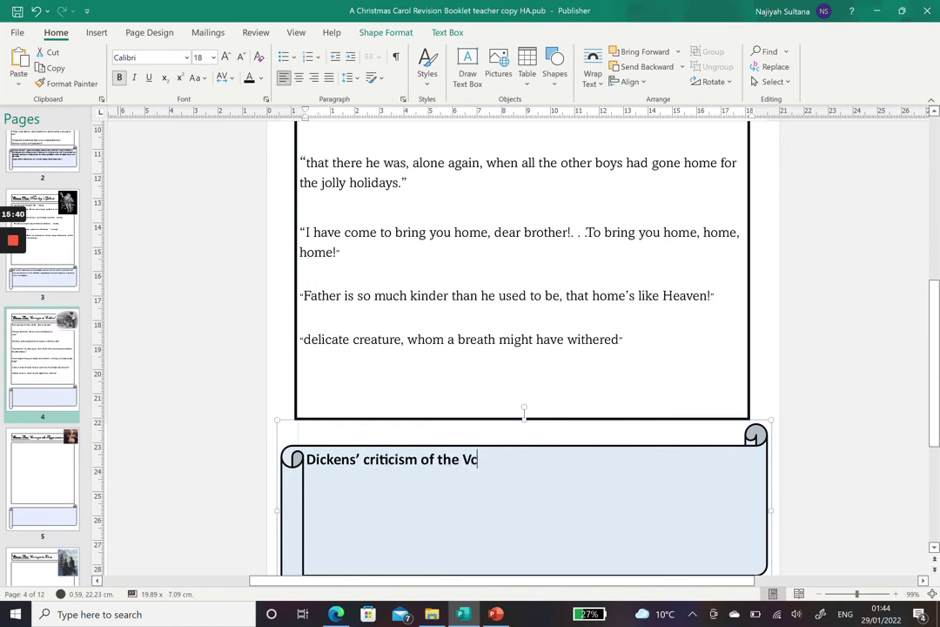
key(BackSpace)
text(ictorian Schooling System)
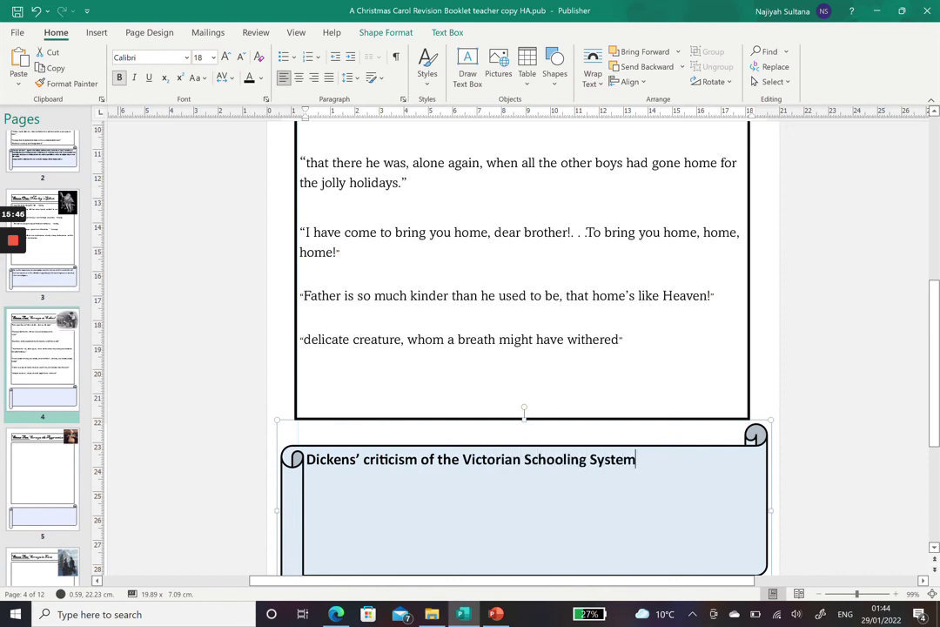
text( is made exp)
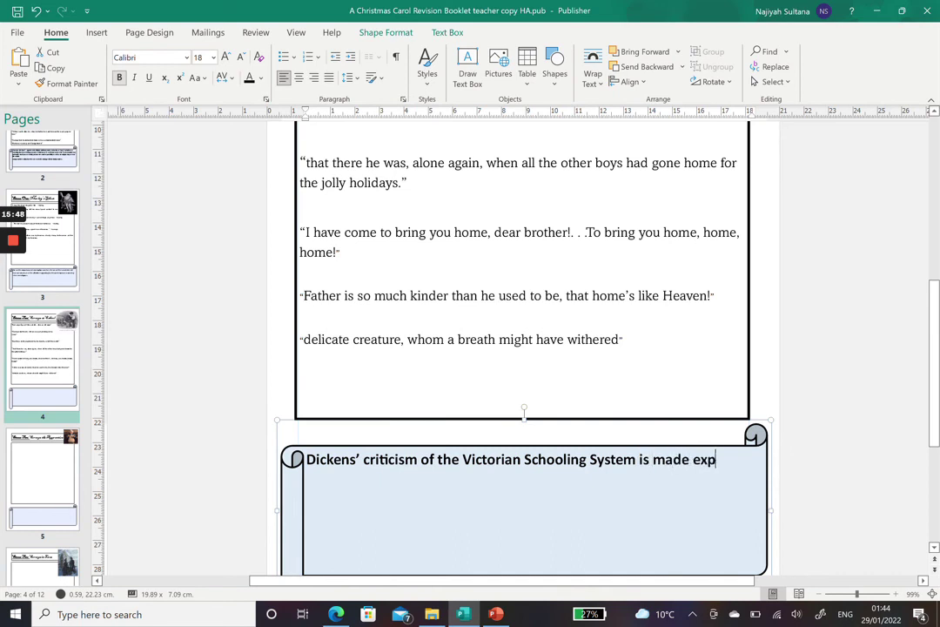
text(licit in thi)
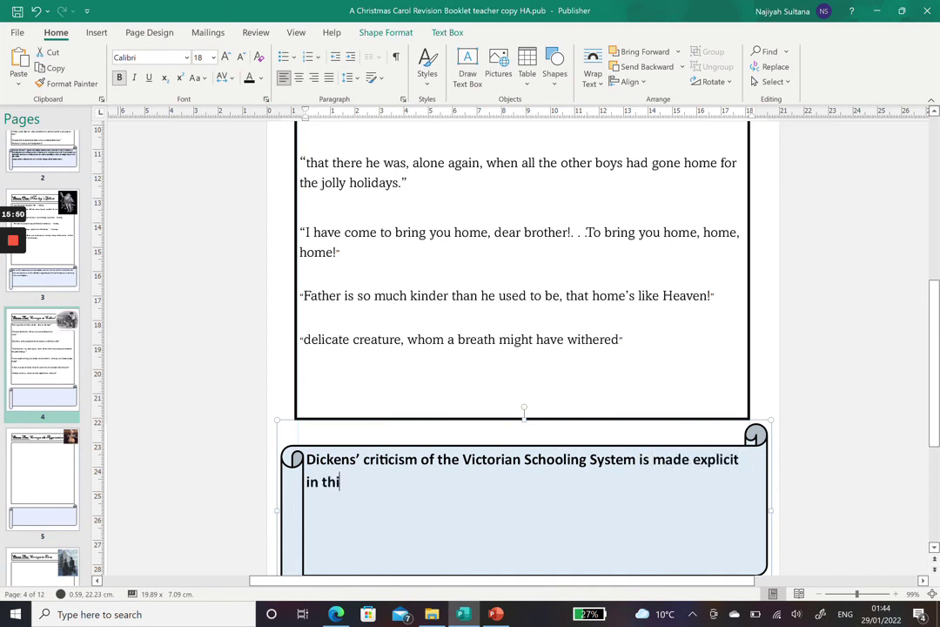
text(s section of the no)
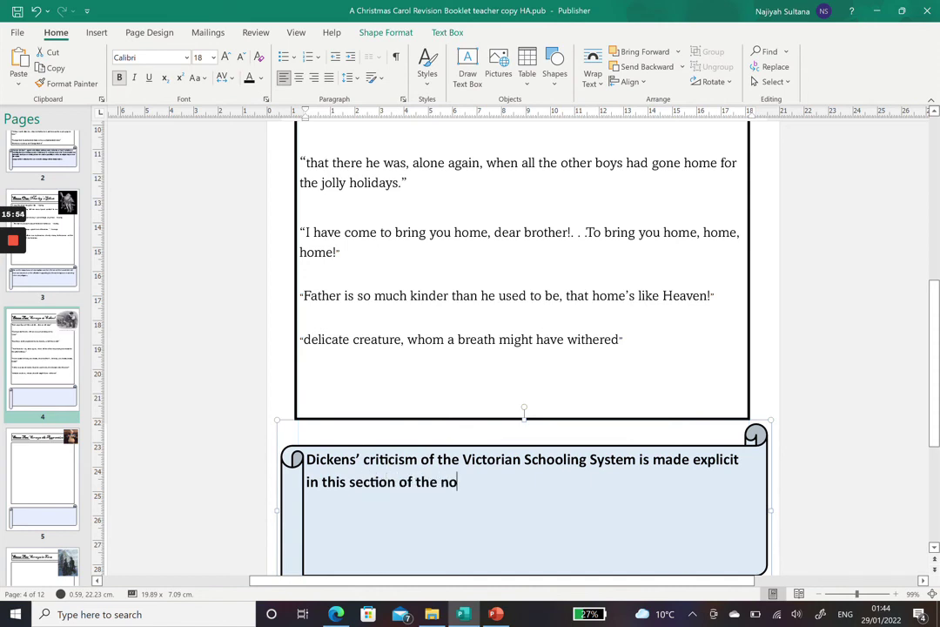
text(vella s we se)
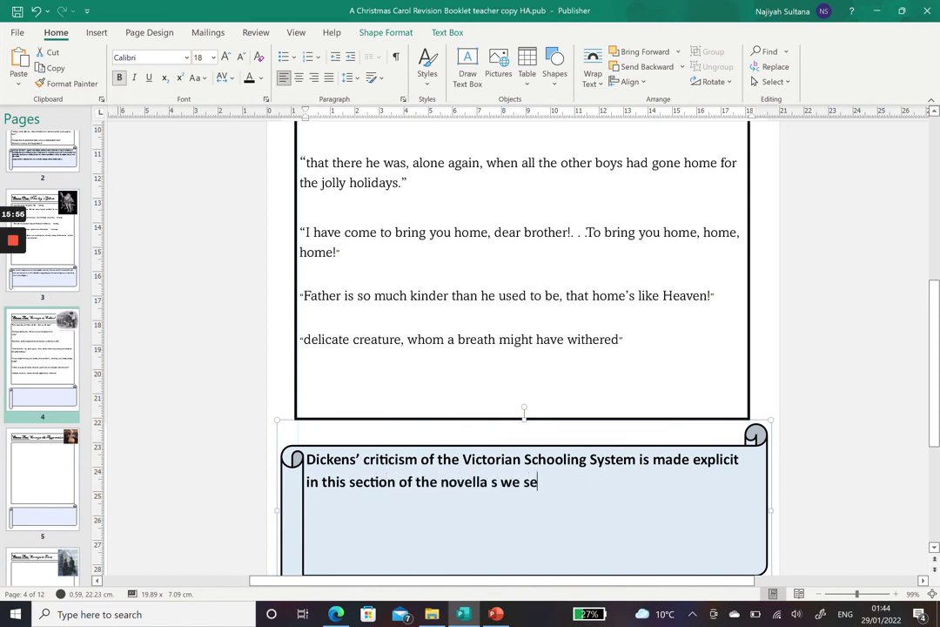
text(e how isolated, )
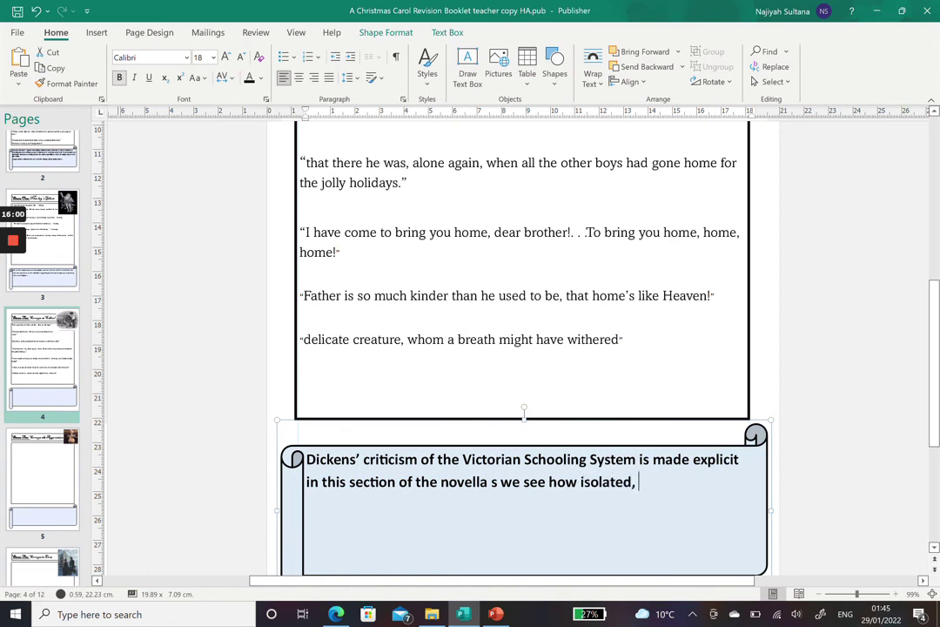
text(neglected)
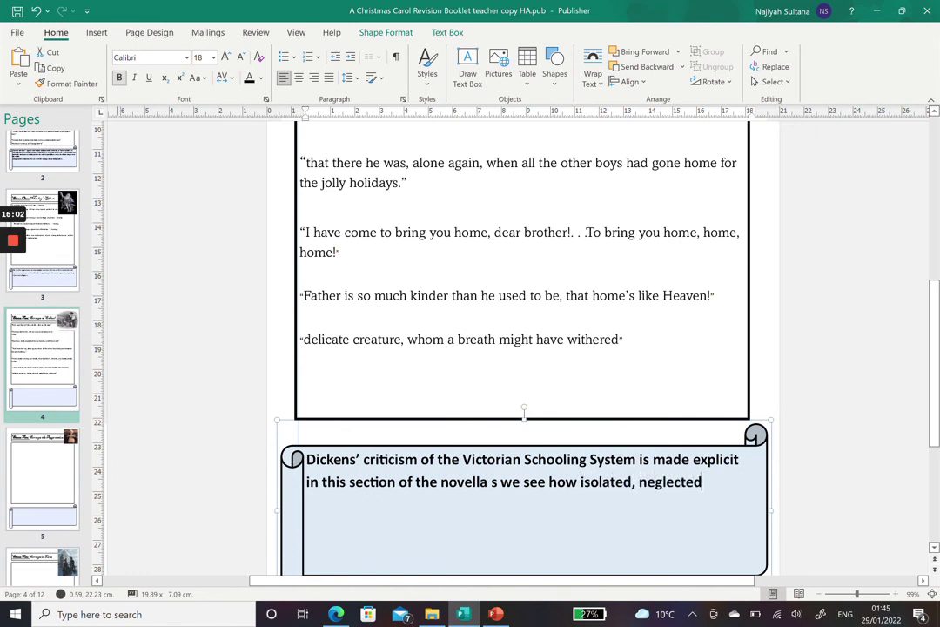
text(, and unke)
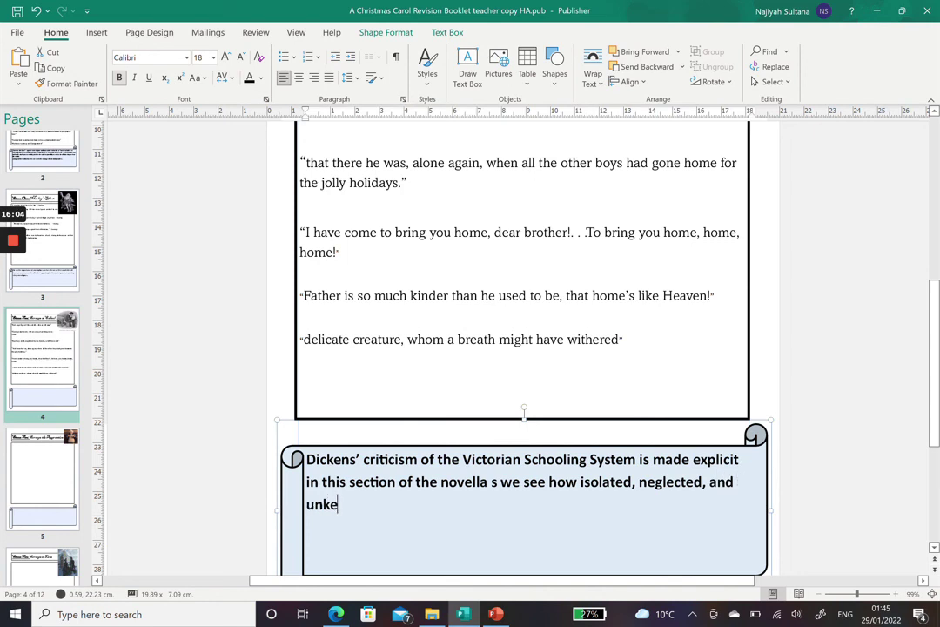
text(mpt the scho)
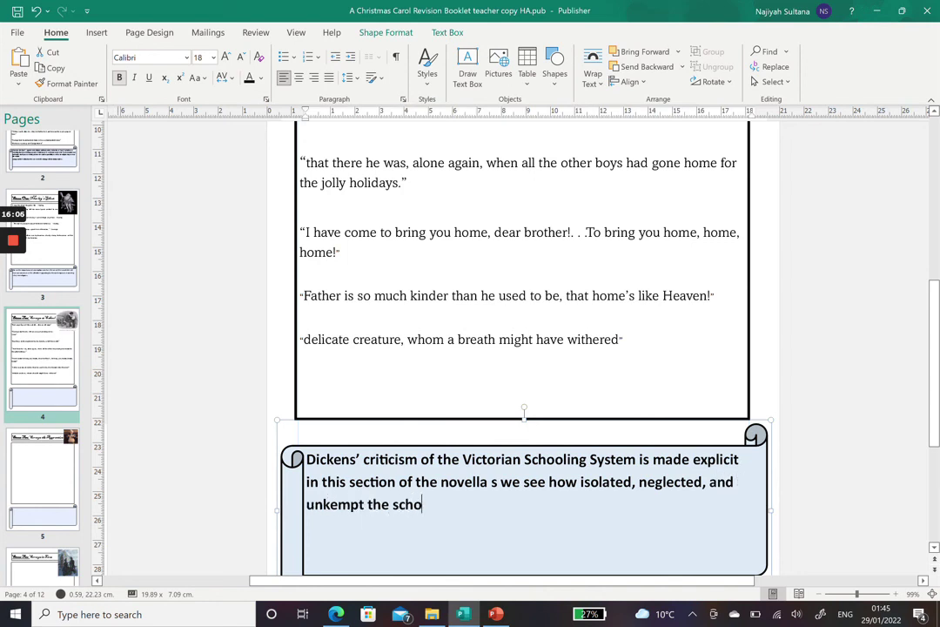
text(ol buid)
text(ling )
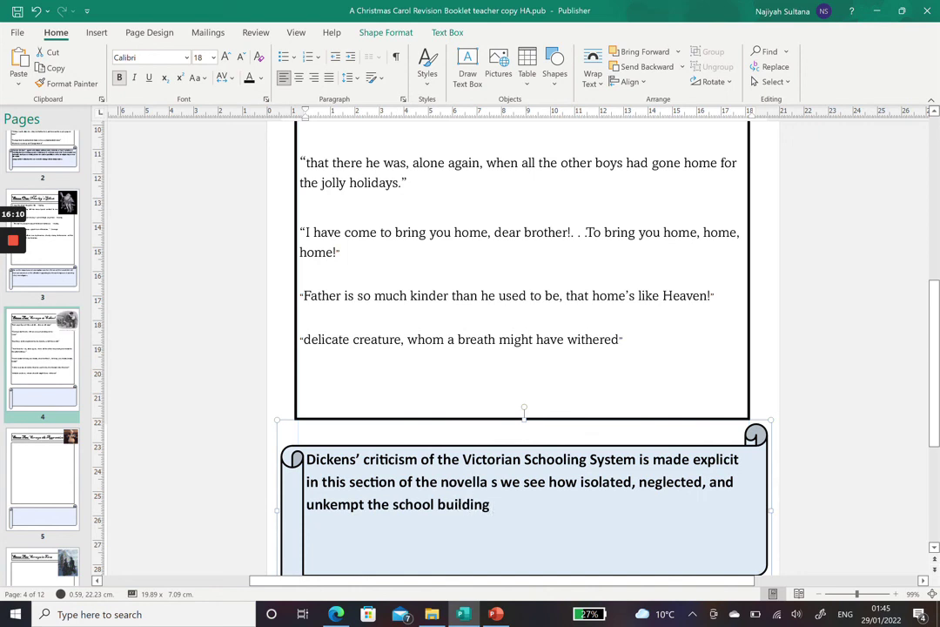
text(is—)
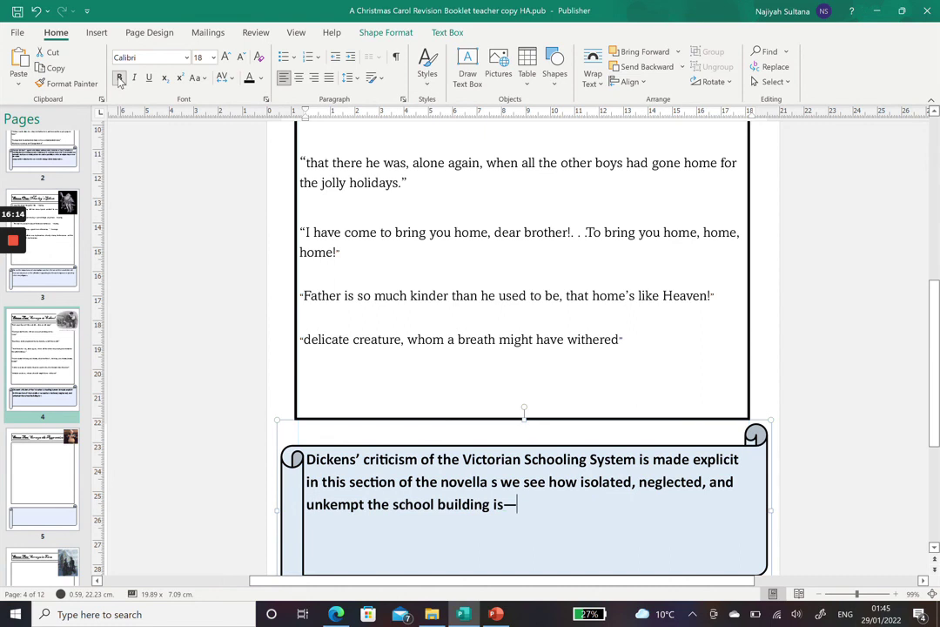
text(t)
key(BackSpace)
key(BackSpace)
key(BackSpace)
text(s.)
click(492, 481)
text(a)
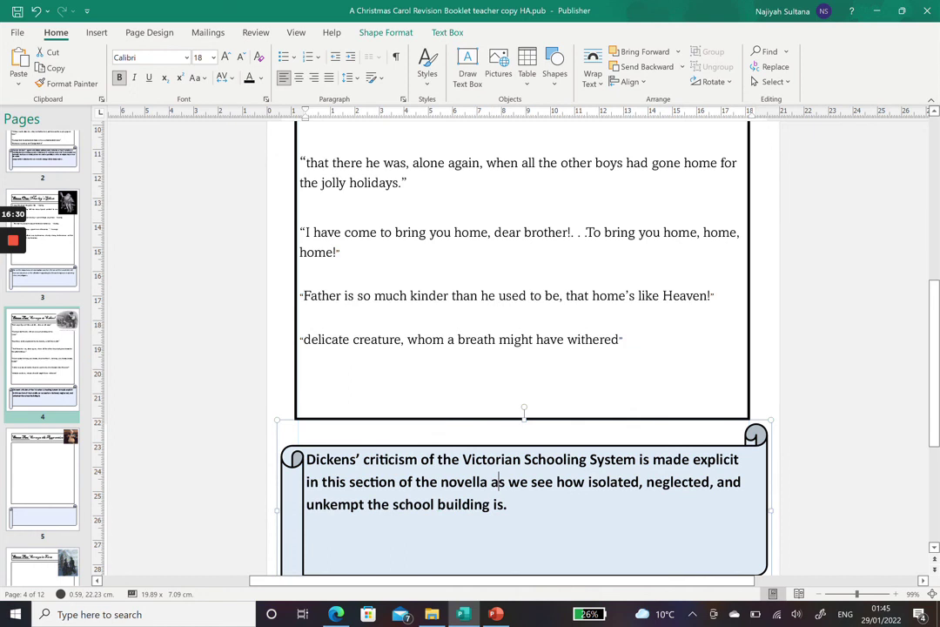
Replace the final full stop with '—school building is symbolic of how hopeless Dickens felt the Victorian schooling system was.'
click(506, 504)
key(BackSpace)
text(—school bu)
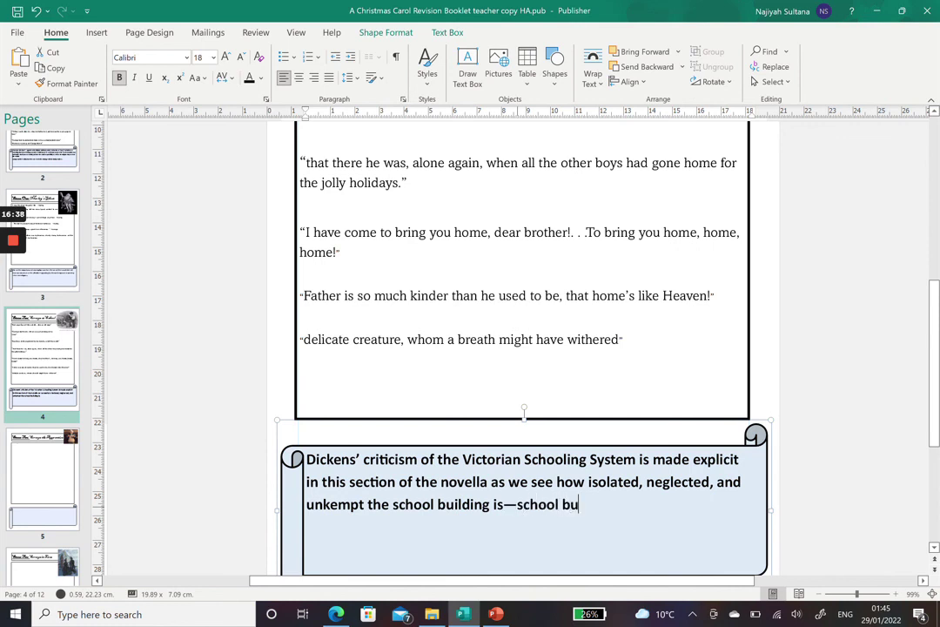
text(lding )
text(is symn)
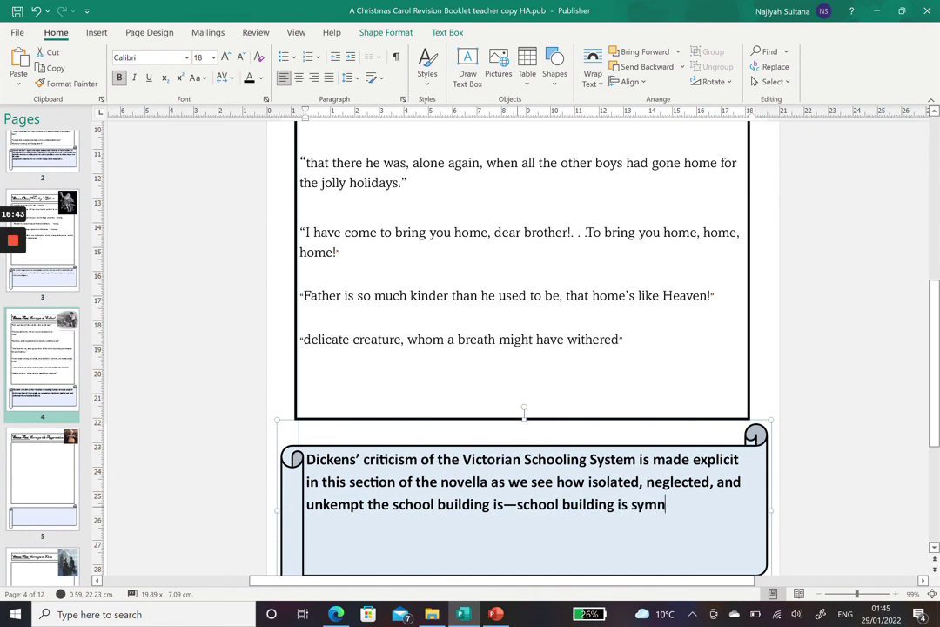
key(BackSpace)
text(bolic of how hope)
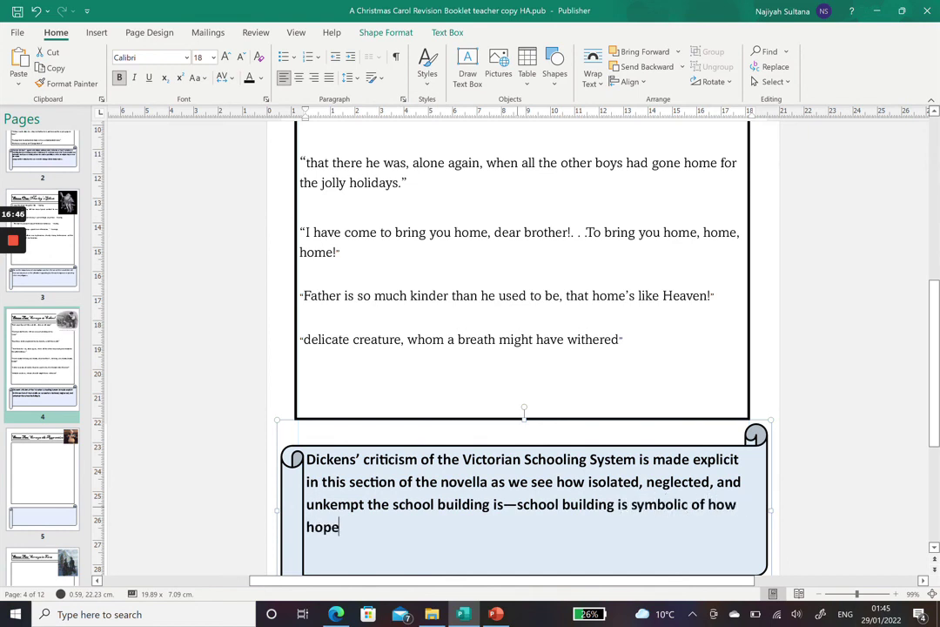
text(less Dickens)
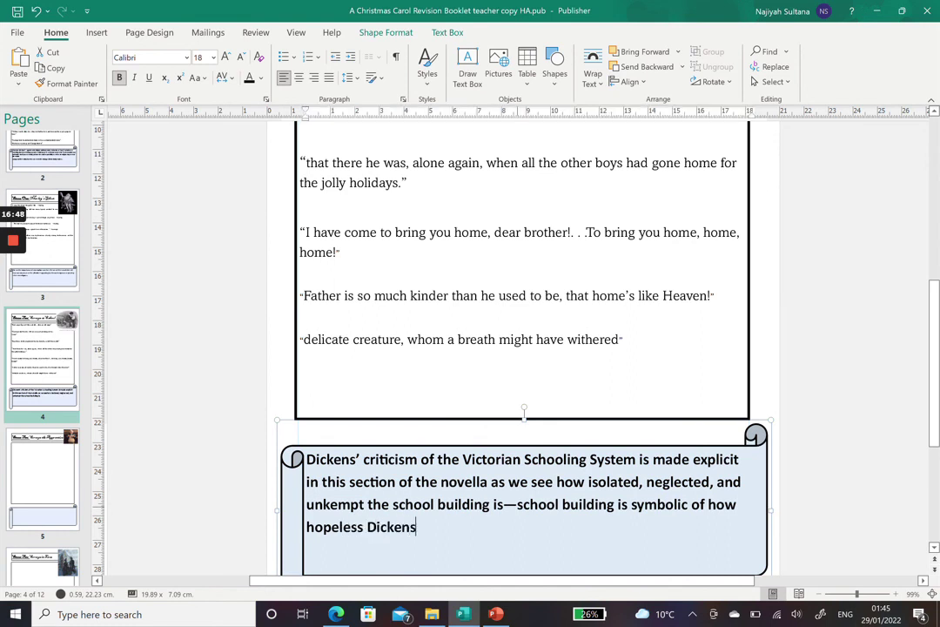
text( felt the Victorian S)
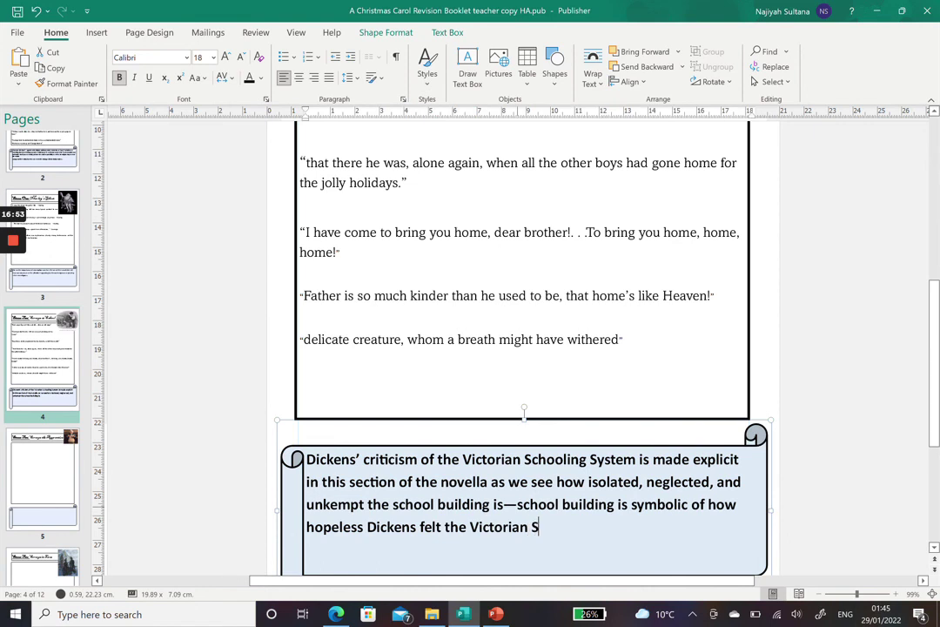
key(BackSpace)
text(schooling system was)
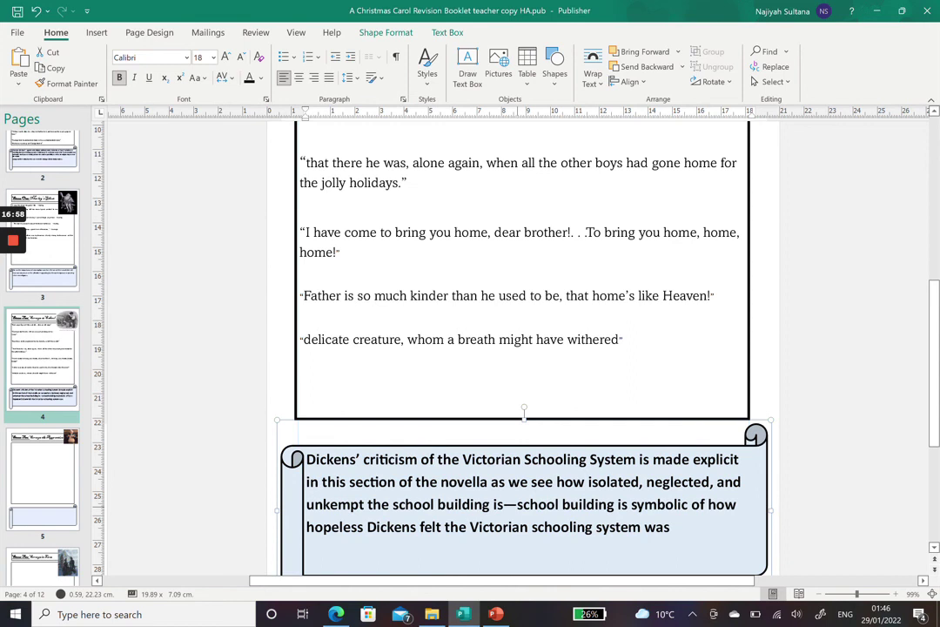
text(.)
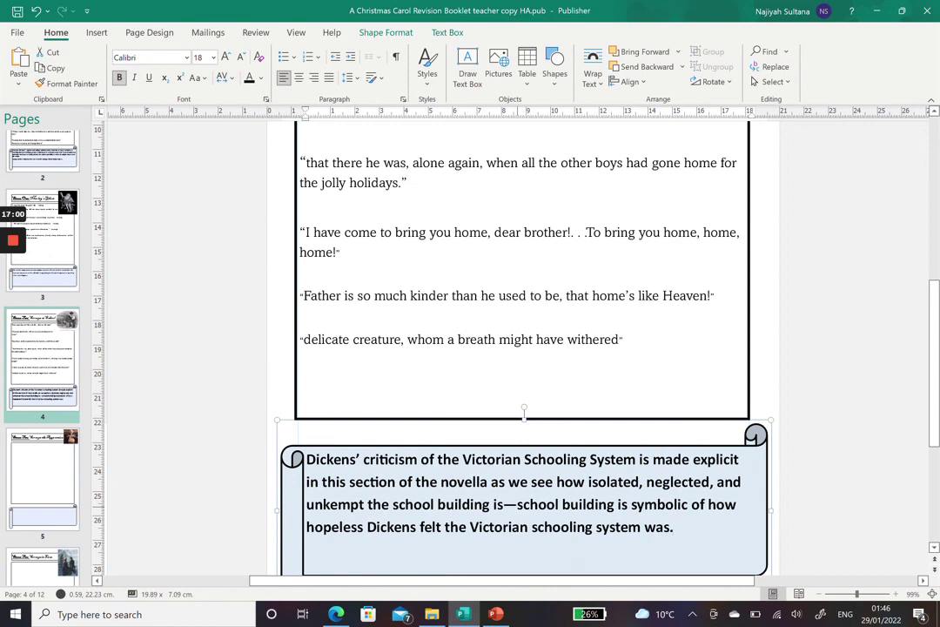